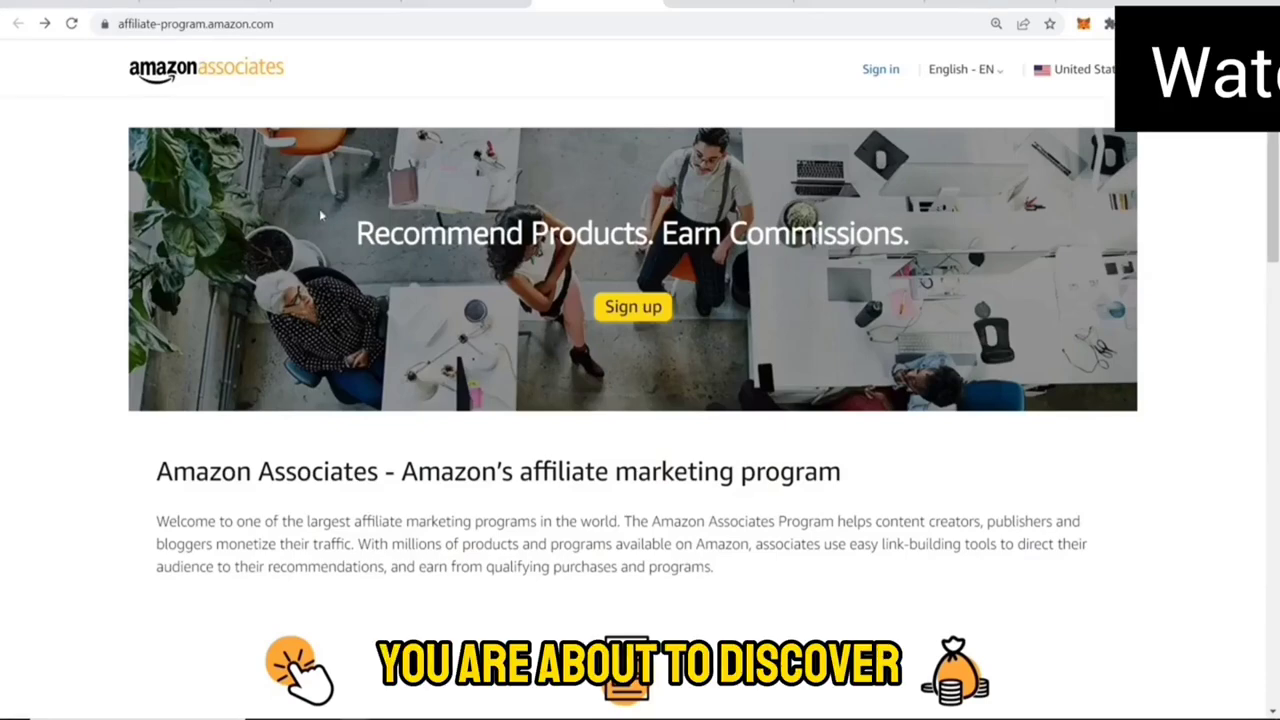
pyautogui.moveTo(352, 233); pyautogui.dragTo(942, 254)
pyautogui.click(869, 184)
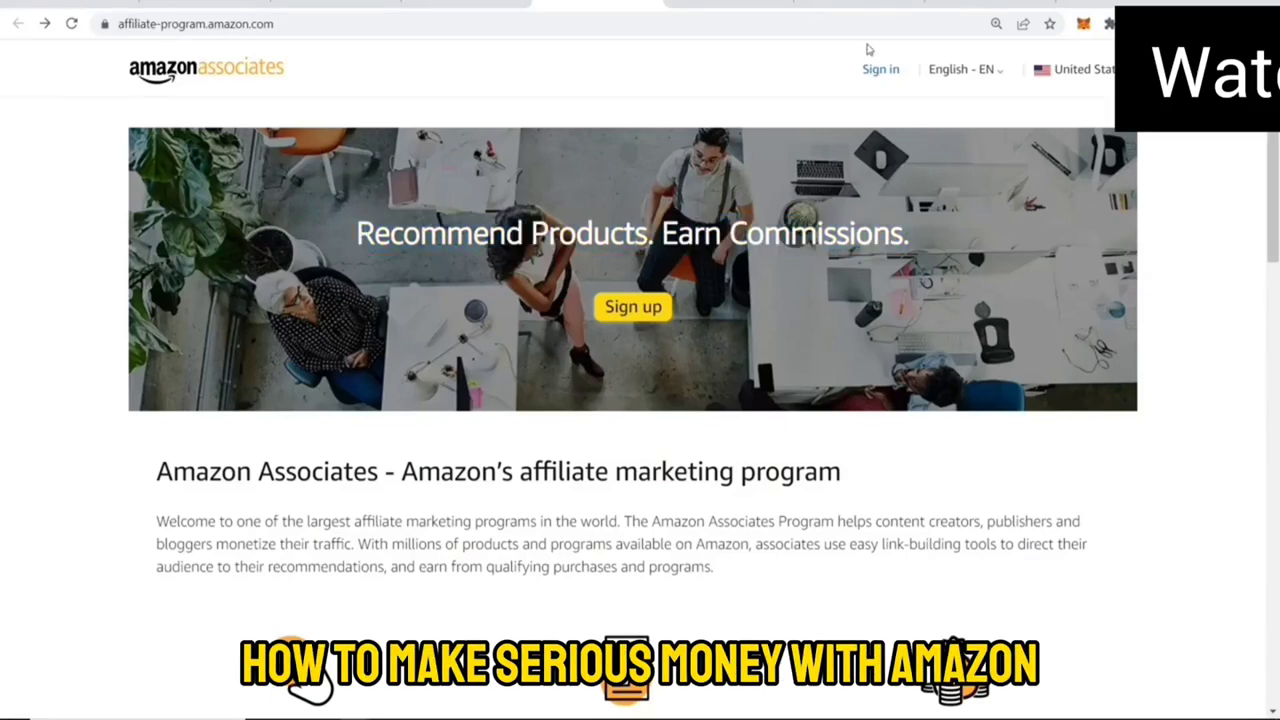
pyautogui.click(860, 5)
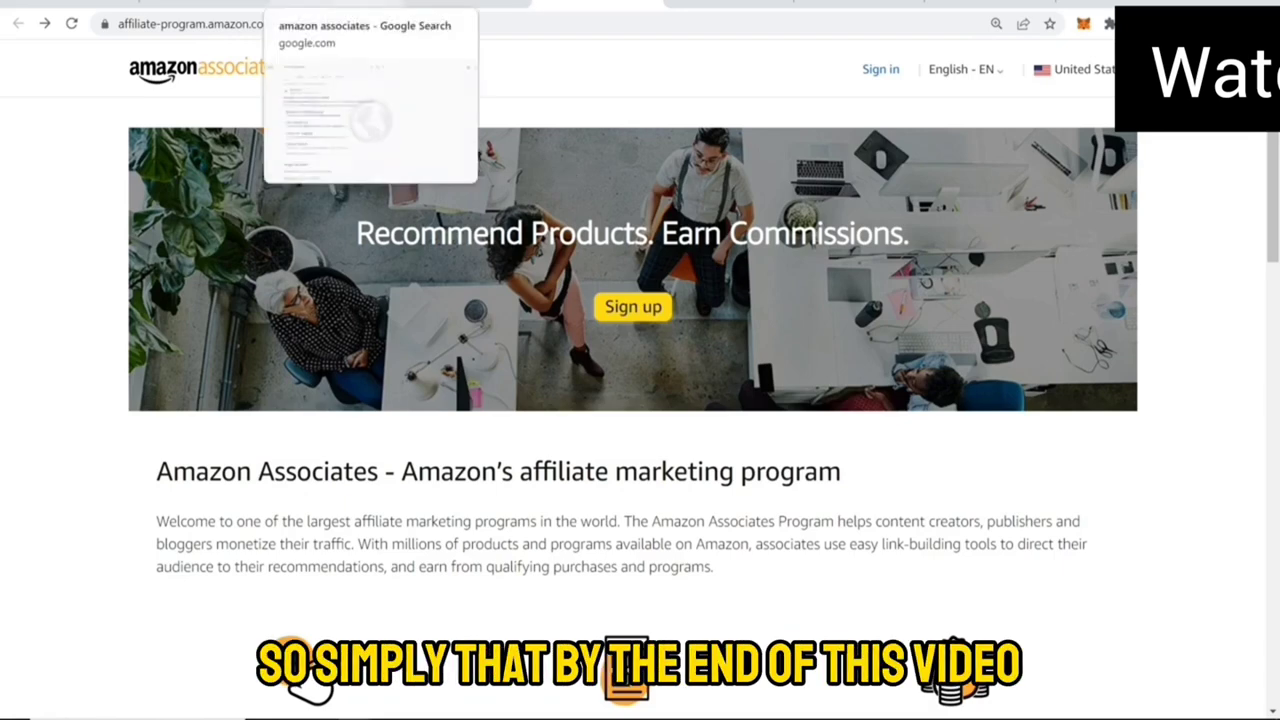
# Search Google for "amazon associates UK" and open the Amazon.co.uk Associates Central result
pyautogui.click(330, 6)
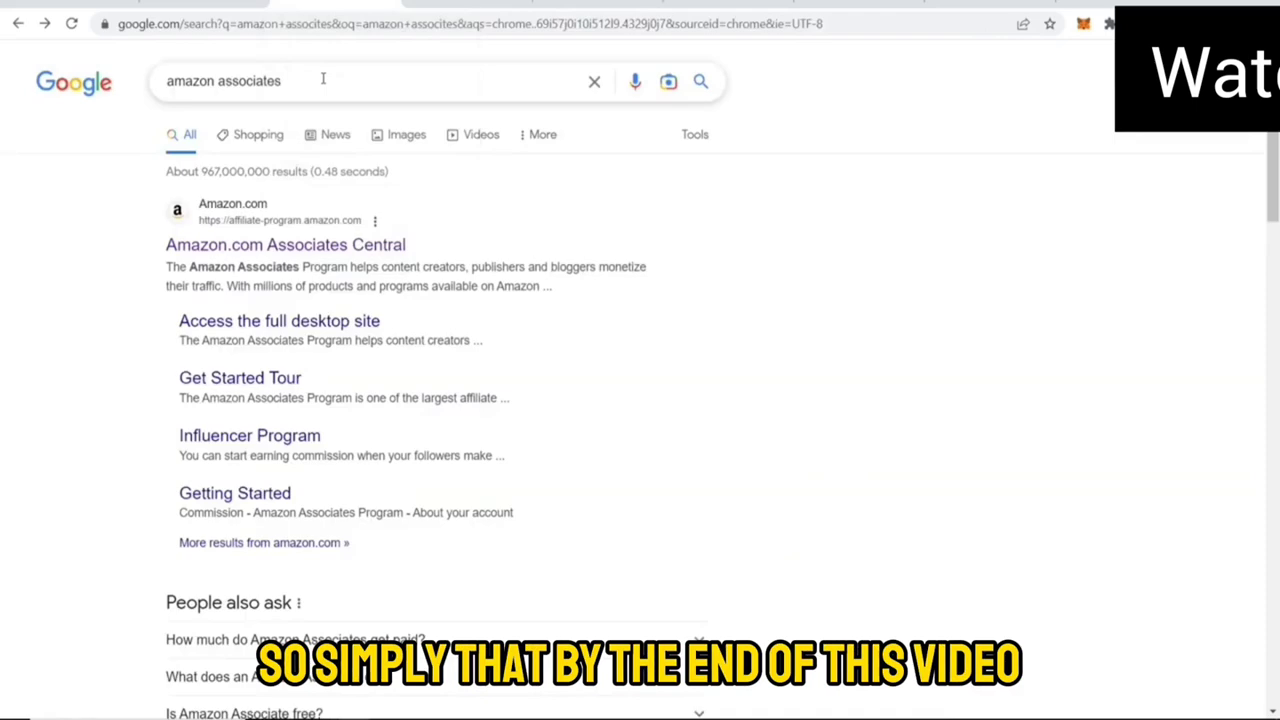
pyautogui.click(355, 73)
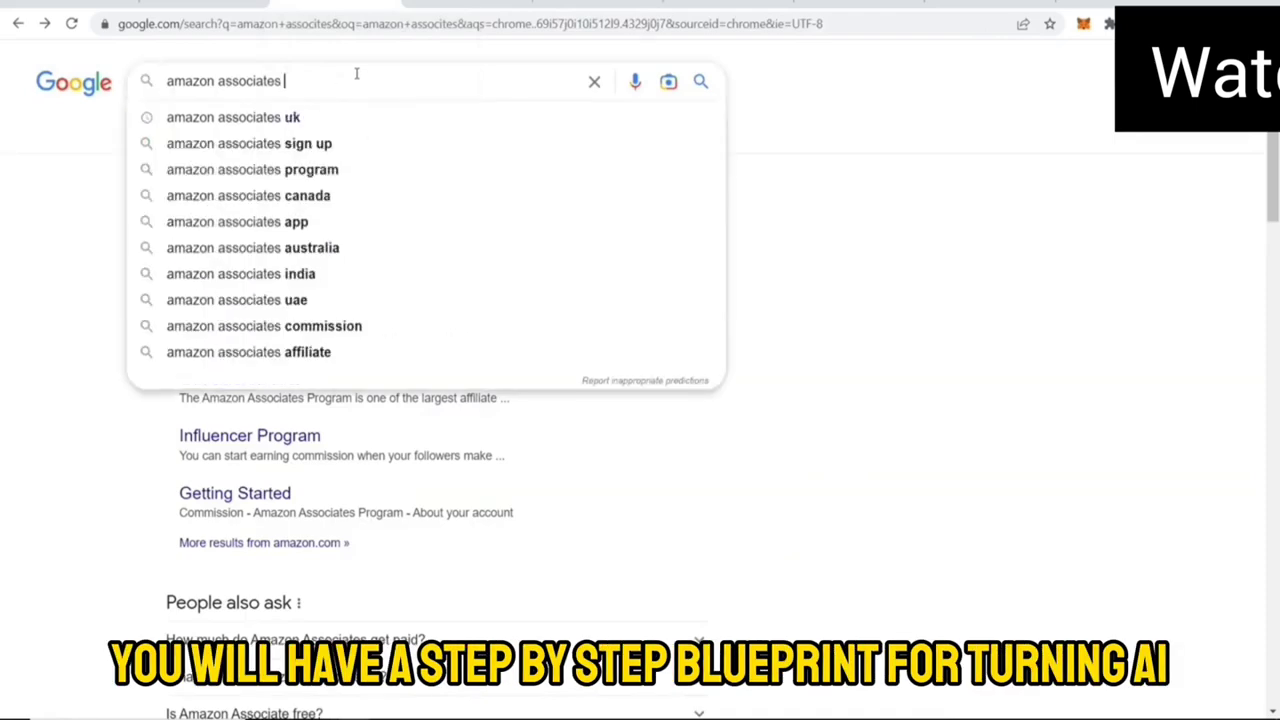
pyautogui.write('UK')
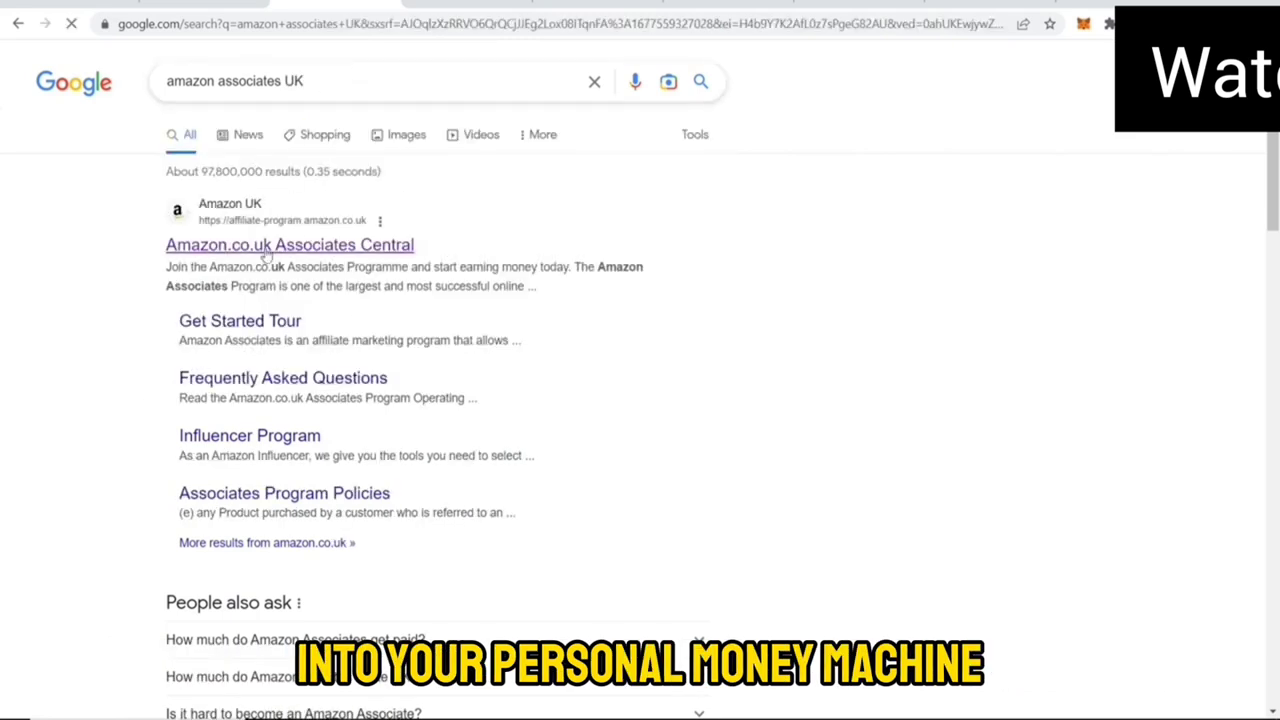
pyautogui.click(298, 252)
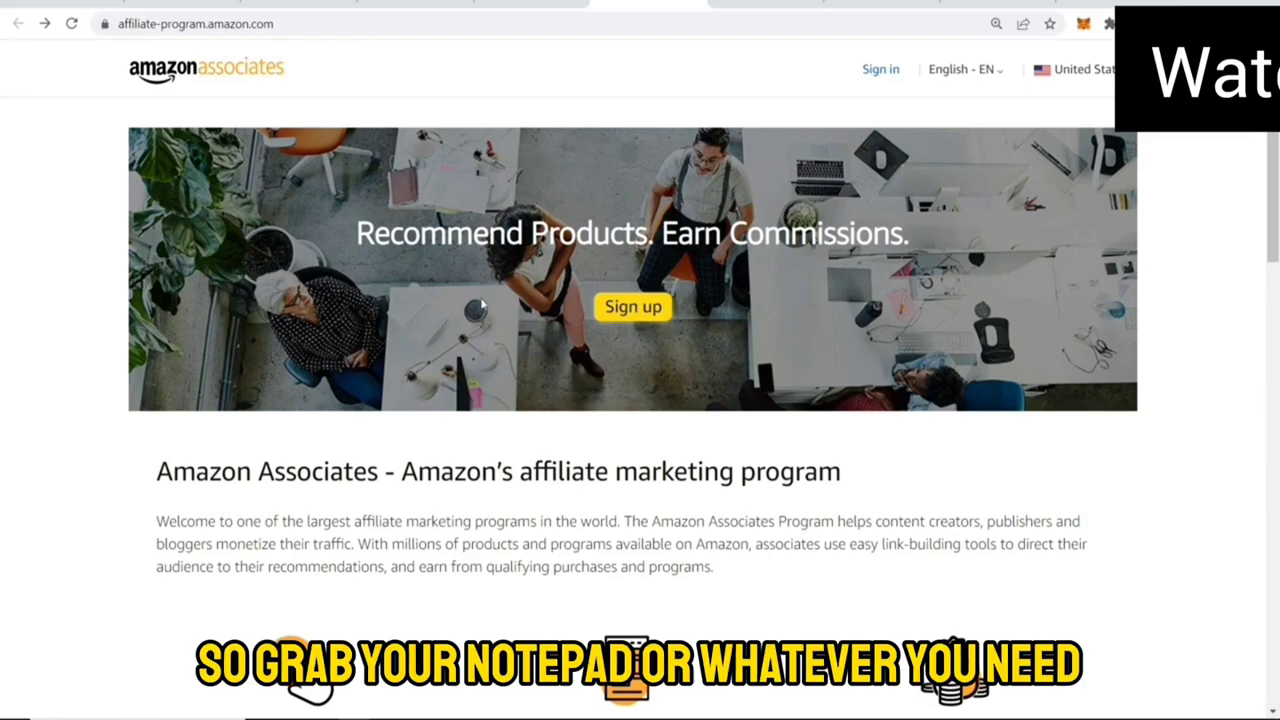
# Start the US Amazon Associates sign-up and go through the payee, address, phone number and main contact fields of the account information form
pyautogui.click(638, 312)
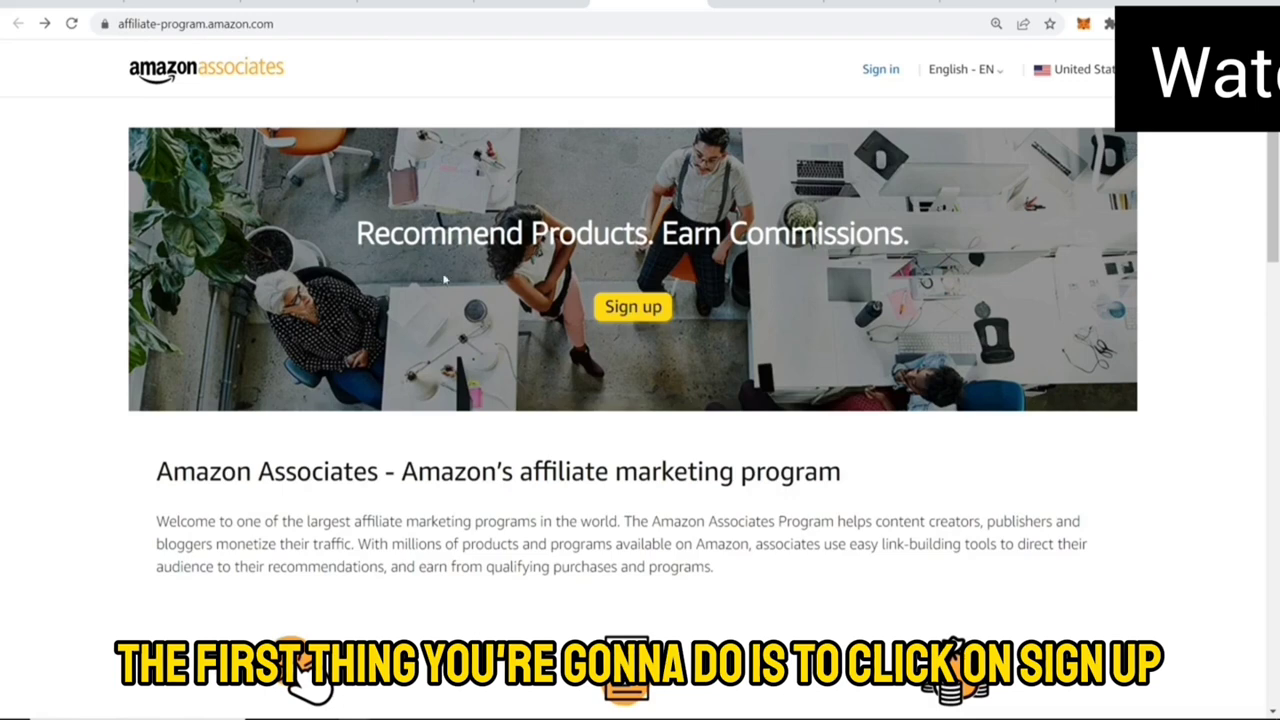
pyautogui.click(635, 311)
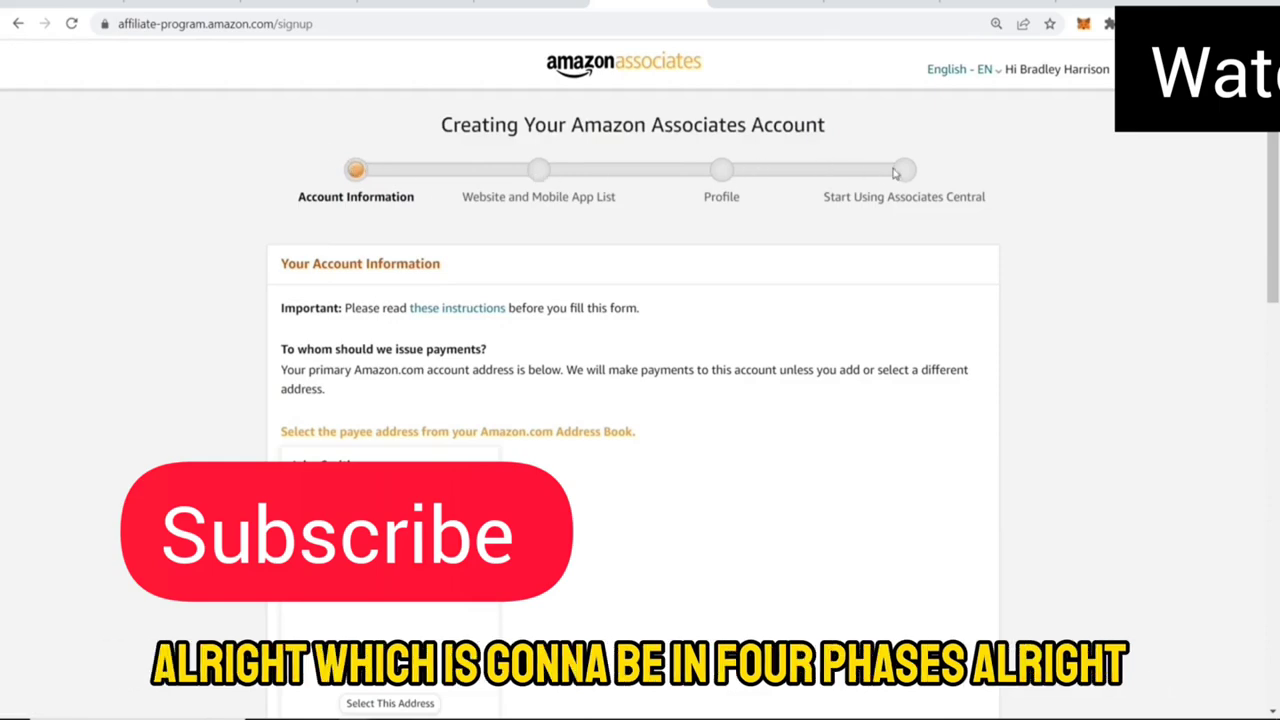
pyautogui.scroll(-10, 549, 120)
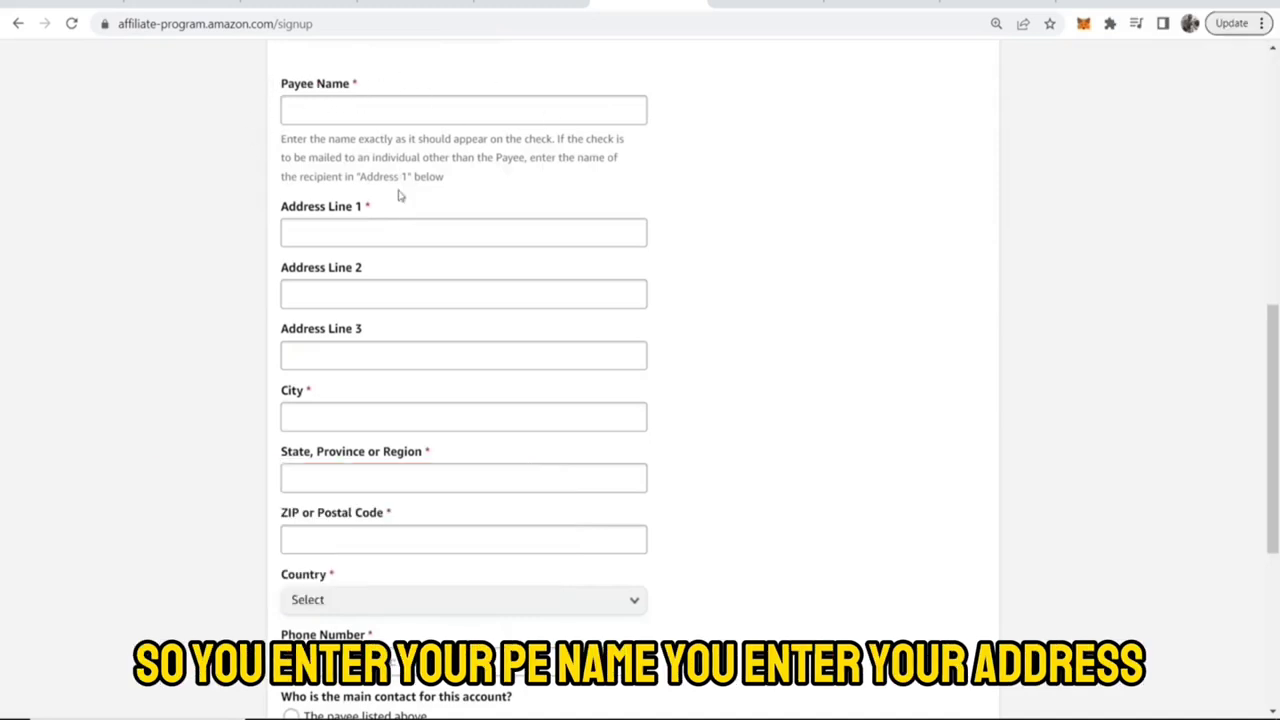
pyautogui.scroll(-1, 402, 200)
pyautogui.scroll(-1, 404, 204)
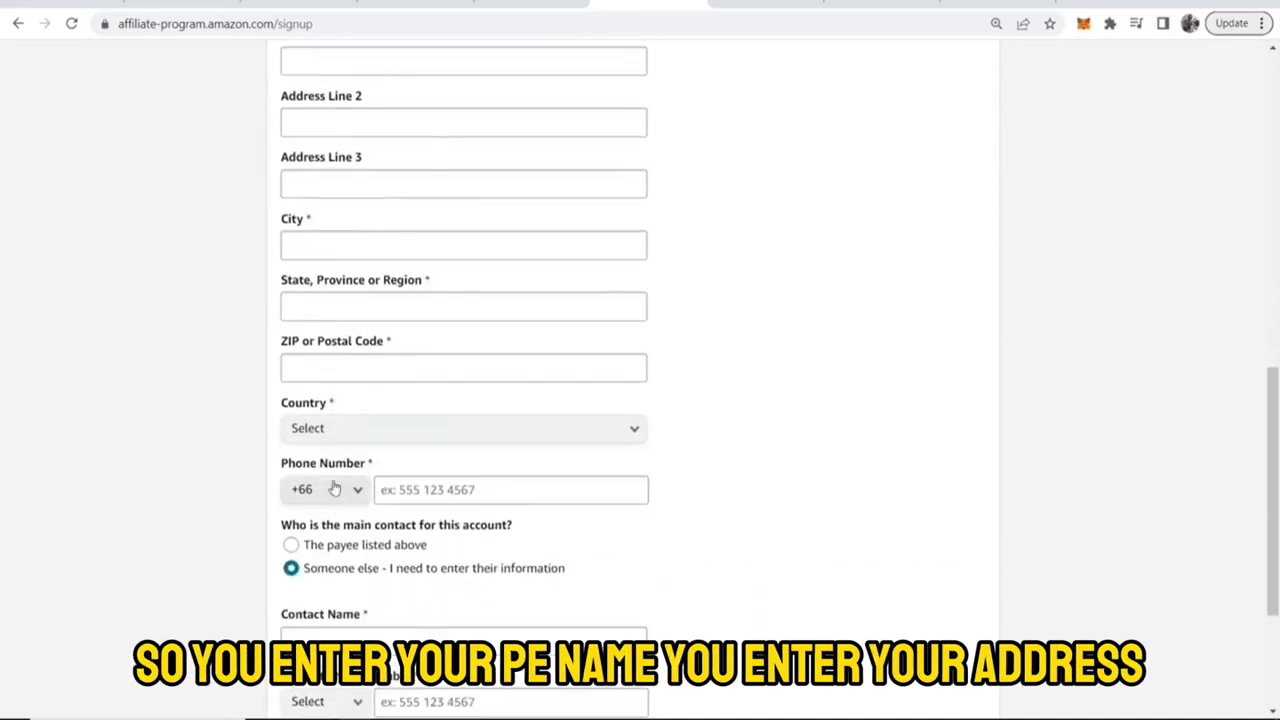
pyautogui.scroll(-2, 435, 497)
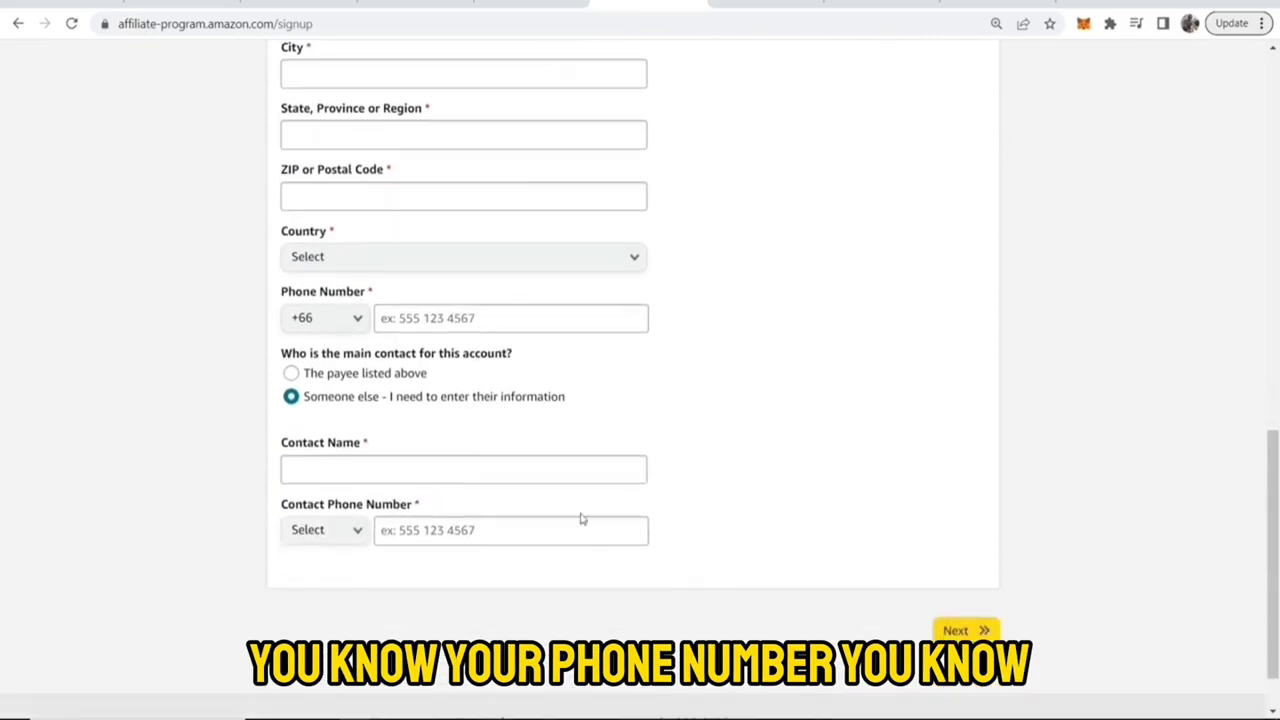
pyautogui.scroll(1, 666, 551)
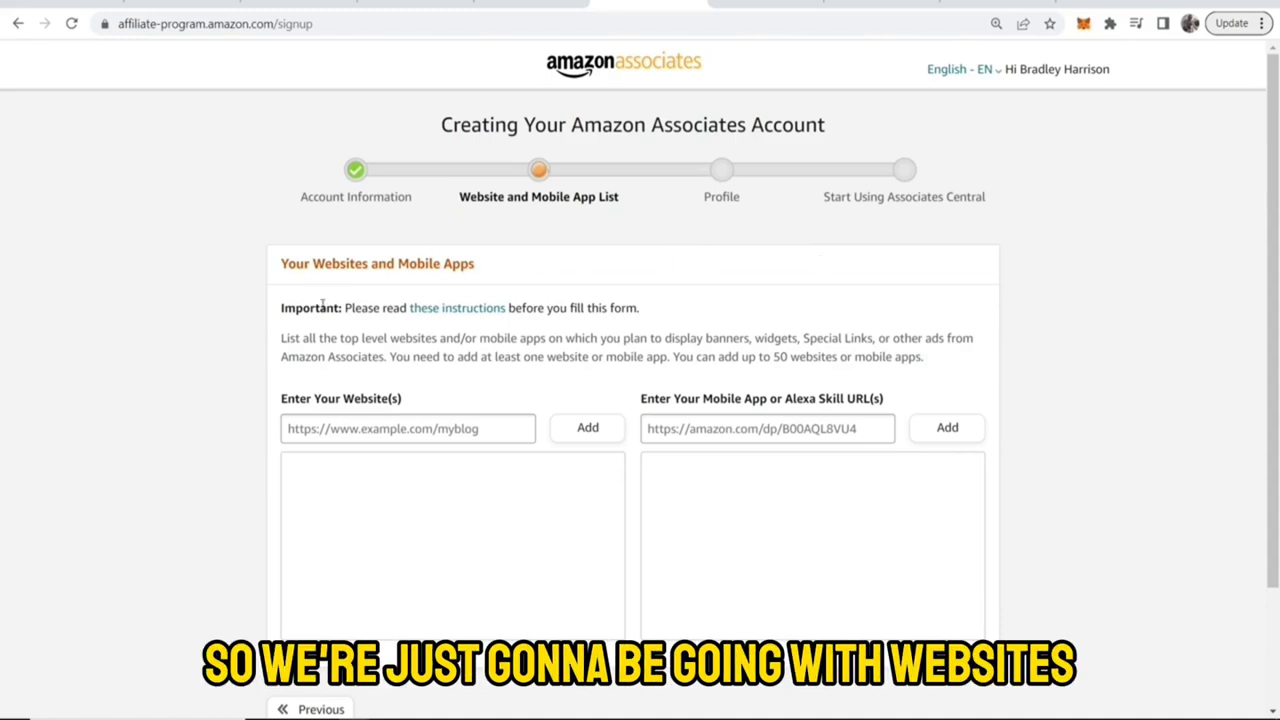
# Read the form's instructions, add the copied website URL to the website list and proceed
pyautogui.moveTo(435, 312)
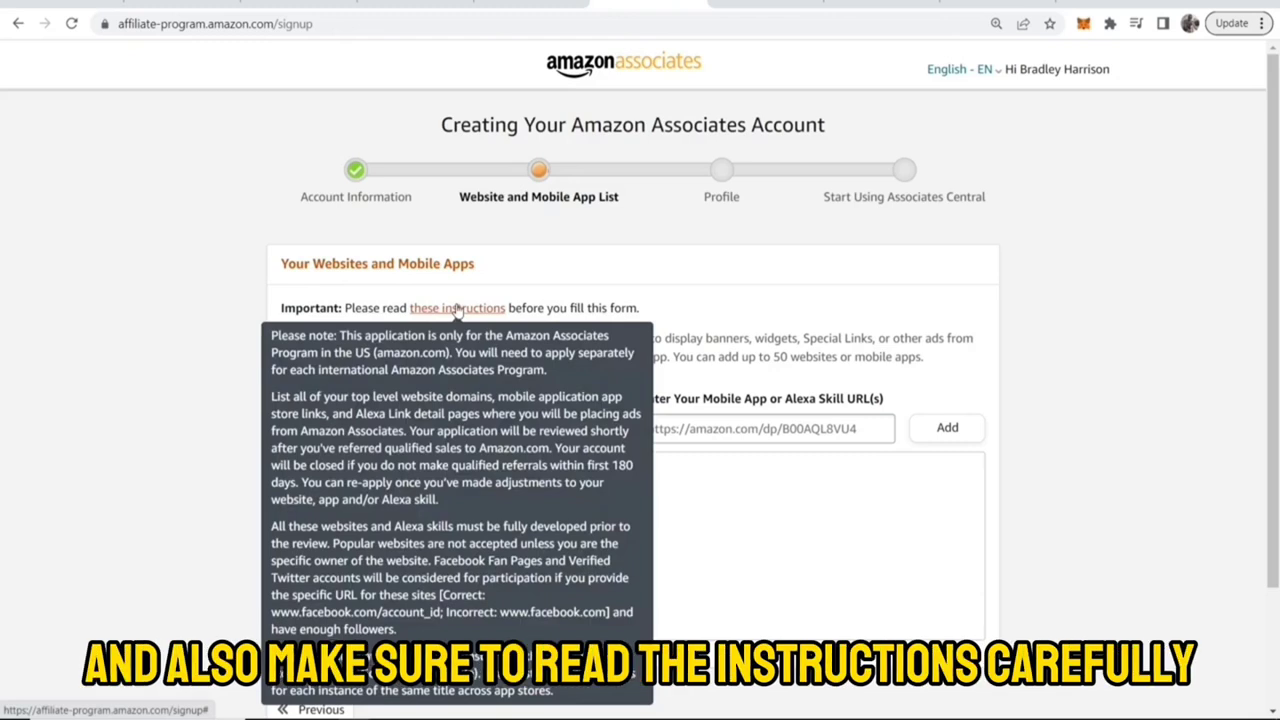
pyautogui.rightClick(351, 428)
pyautogui.click(414, 274)
pyautogui.click(587, 428)
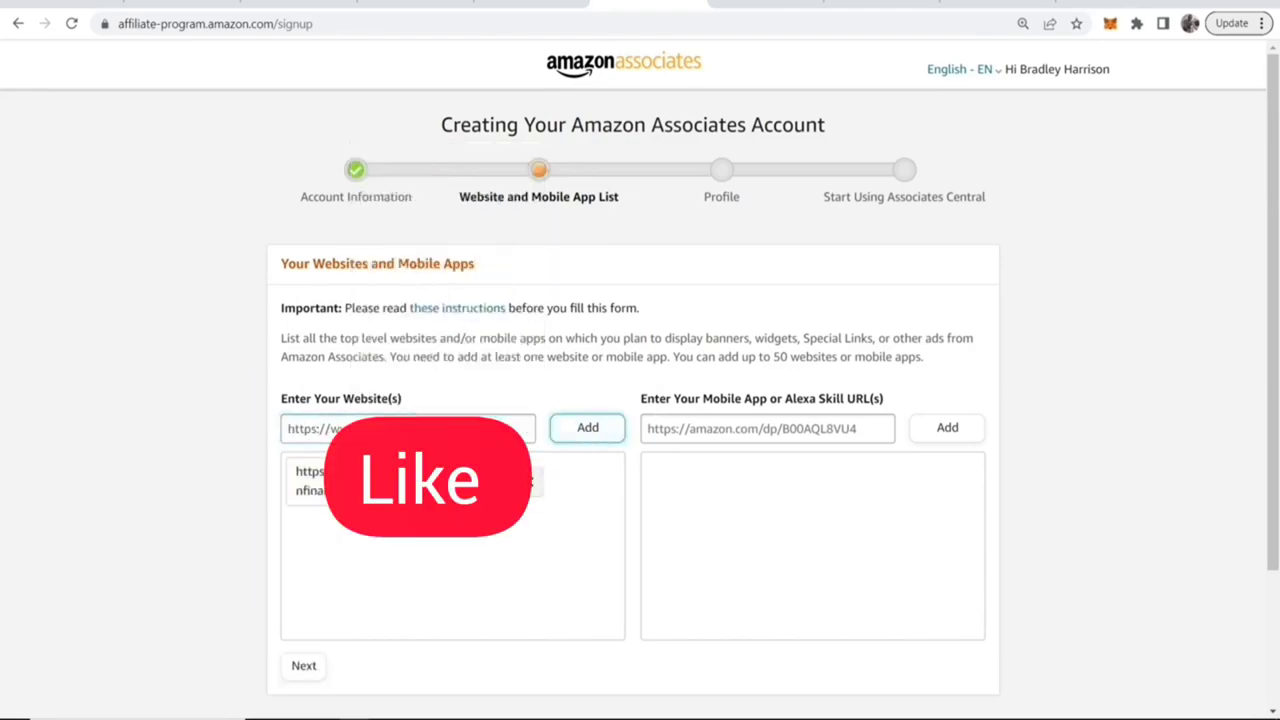
pyautogui.click(303, 665)
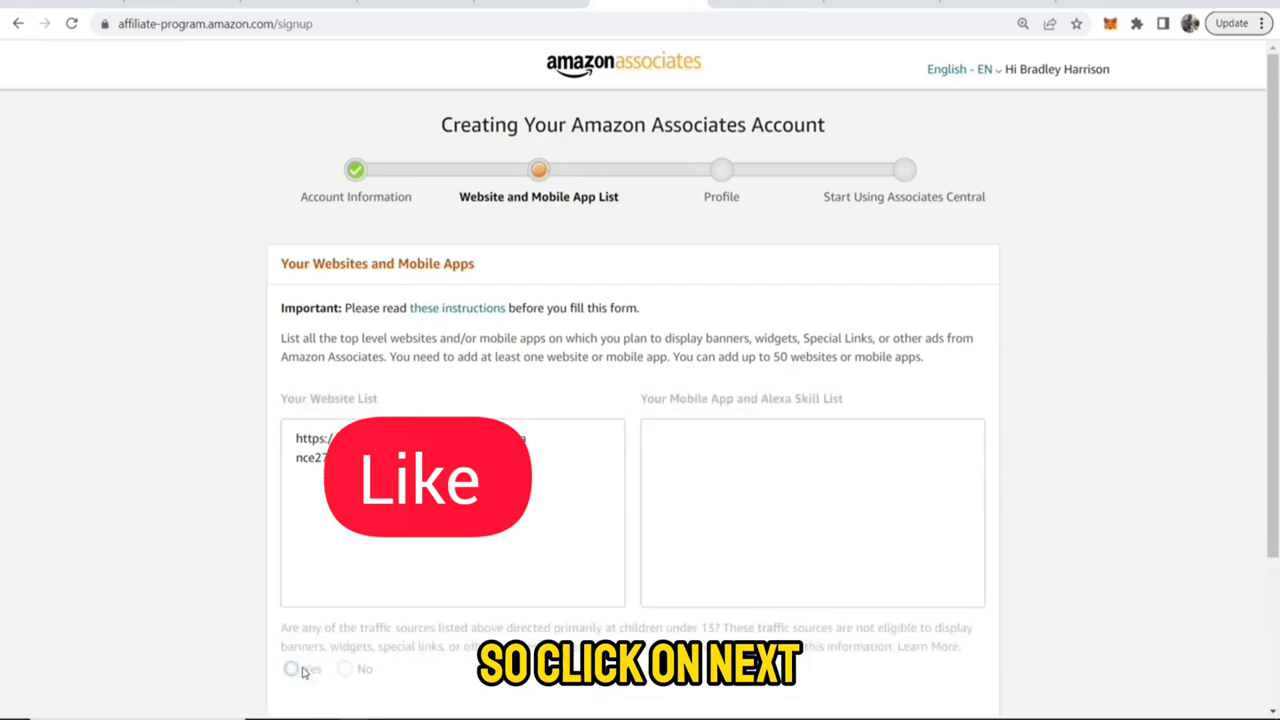
# Declare that no listed traffic source is directed primarily at children under 13 and confirm the website list
pyautogui.scroll(-2, 315, 500)
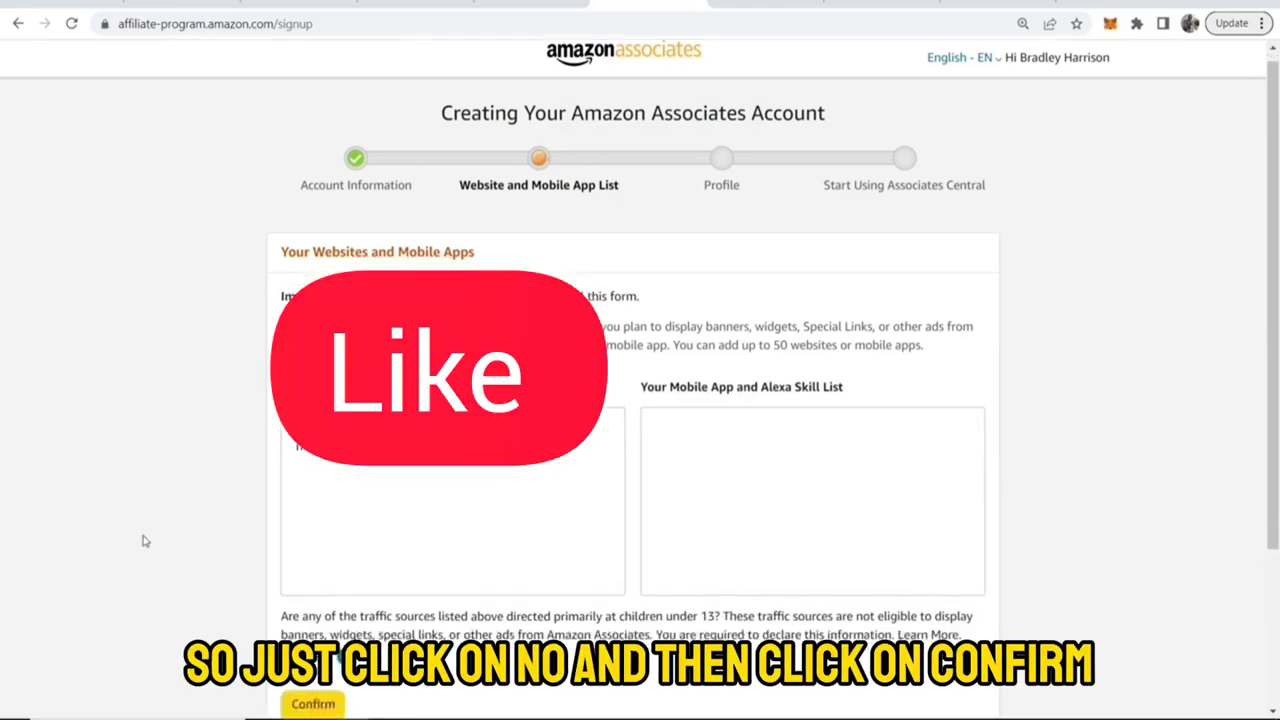
pyautogui.click(344, 497)
pyautogui.click(313, 544)
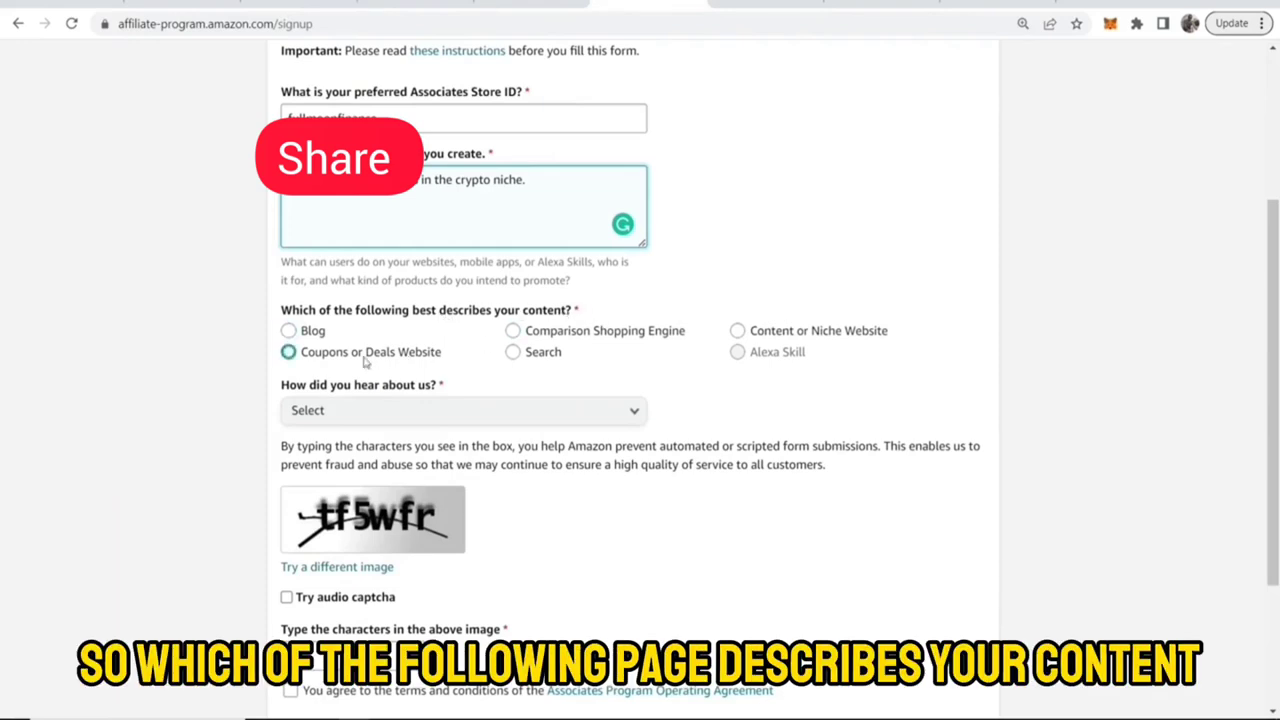
# Describe the content as Search and give Online Search as the way of hearing about the program
pyautogui.click(514, 355)
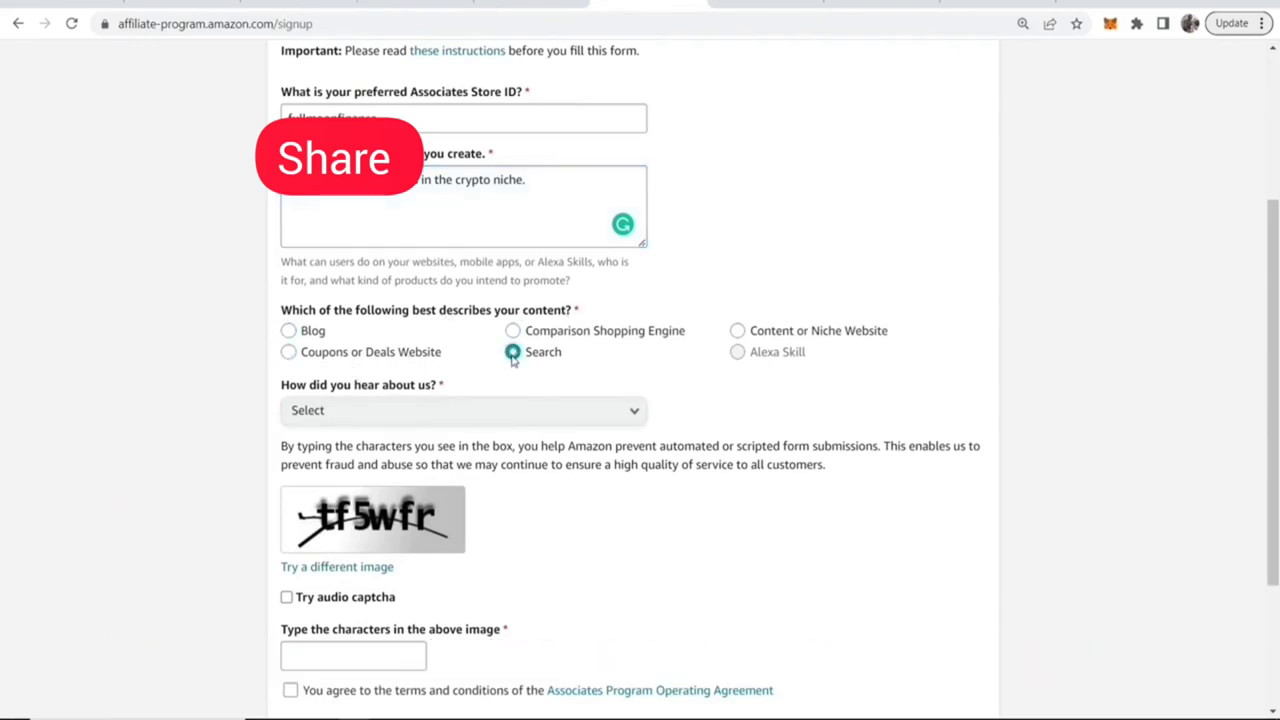
pyautogui.click(380, 410)
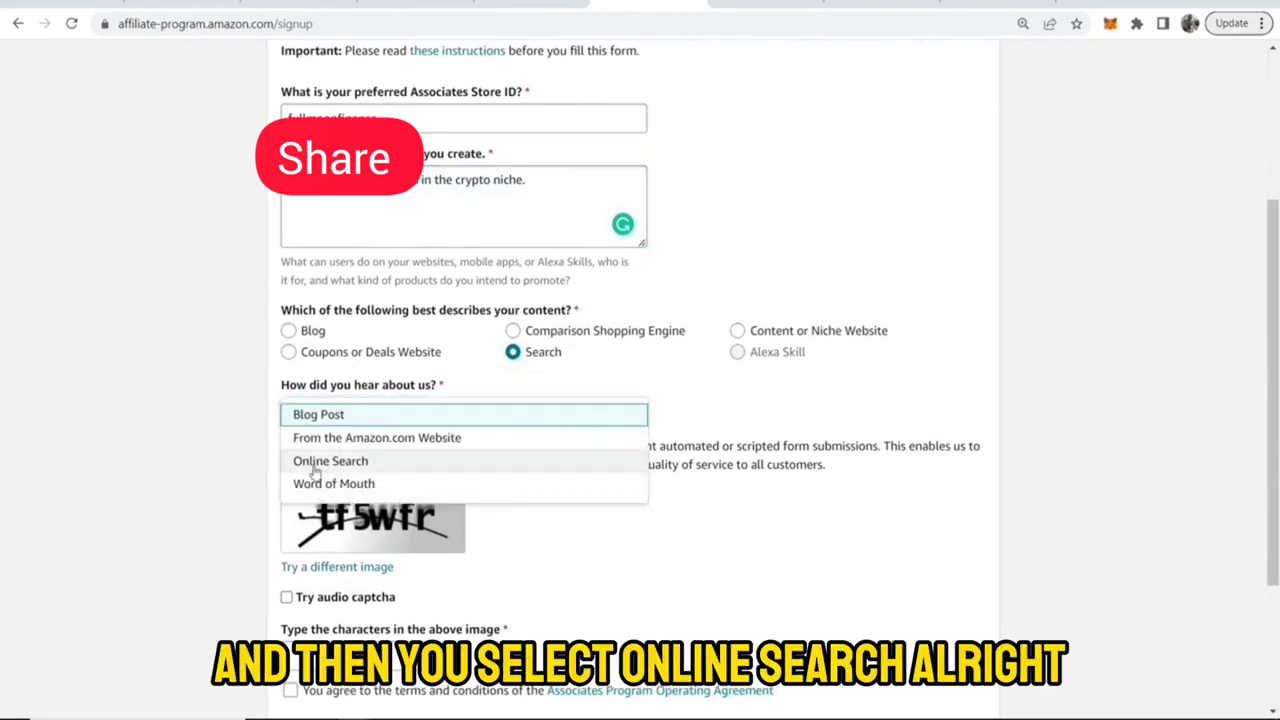
pyautogui.click(335, 461)
# Enter the captcha characters, agree to the Associates Program Operating Agreement and finish the application
pyautogui.scroll(-1, 293, 447)
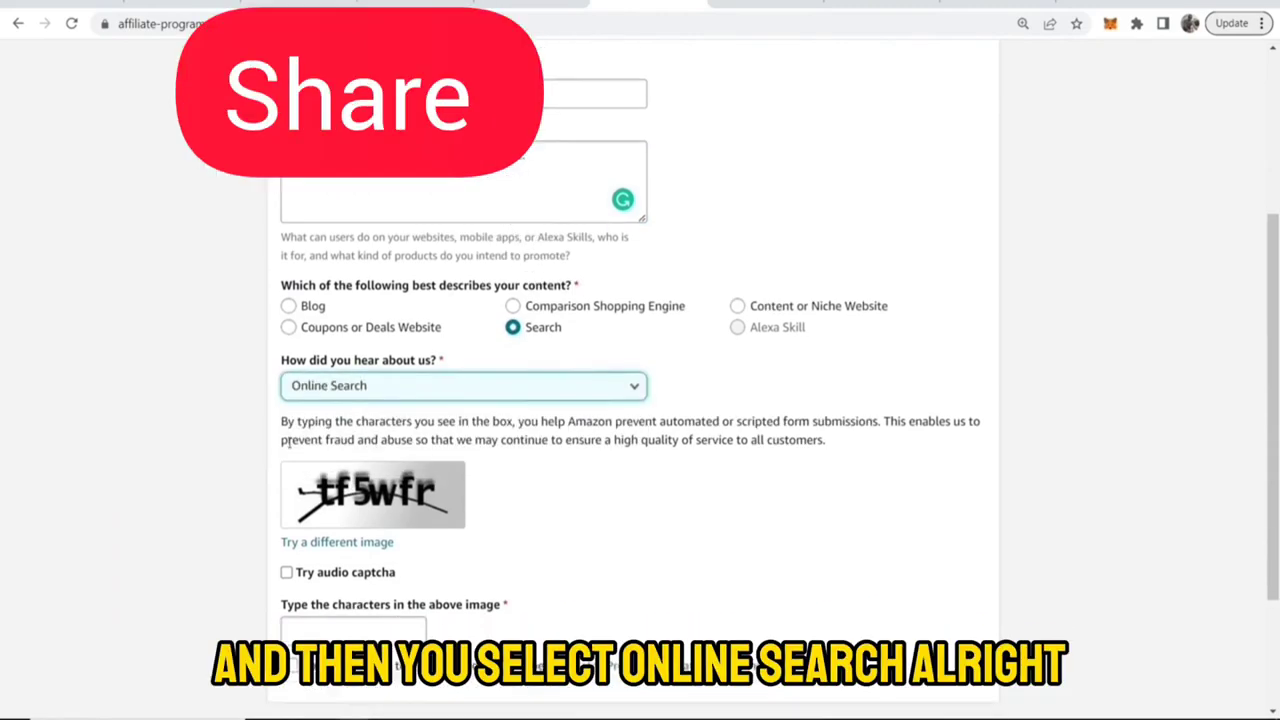
pyautogui.click(353, 570)
pyautogui.write('tf5wfr')
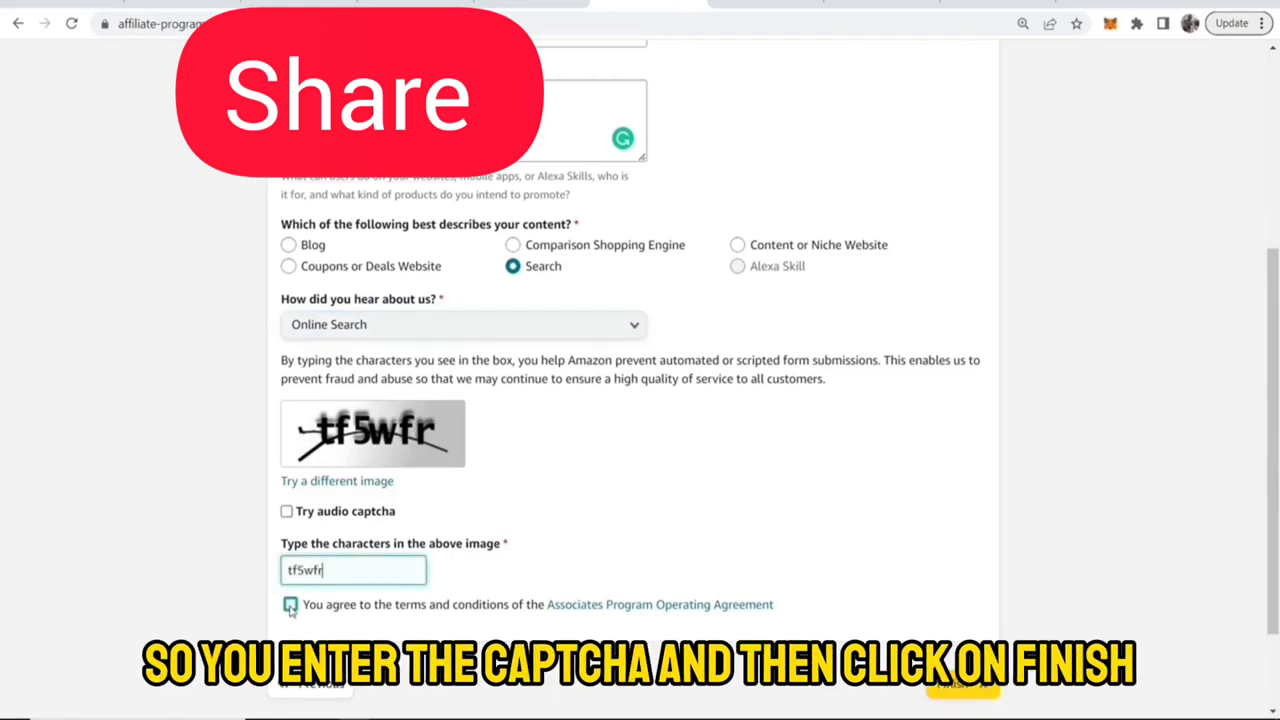
pyautogui.click(290, 604)
pyautogui.click(966, 690)
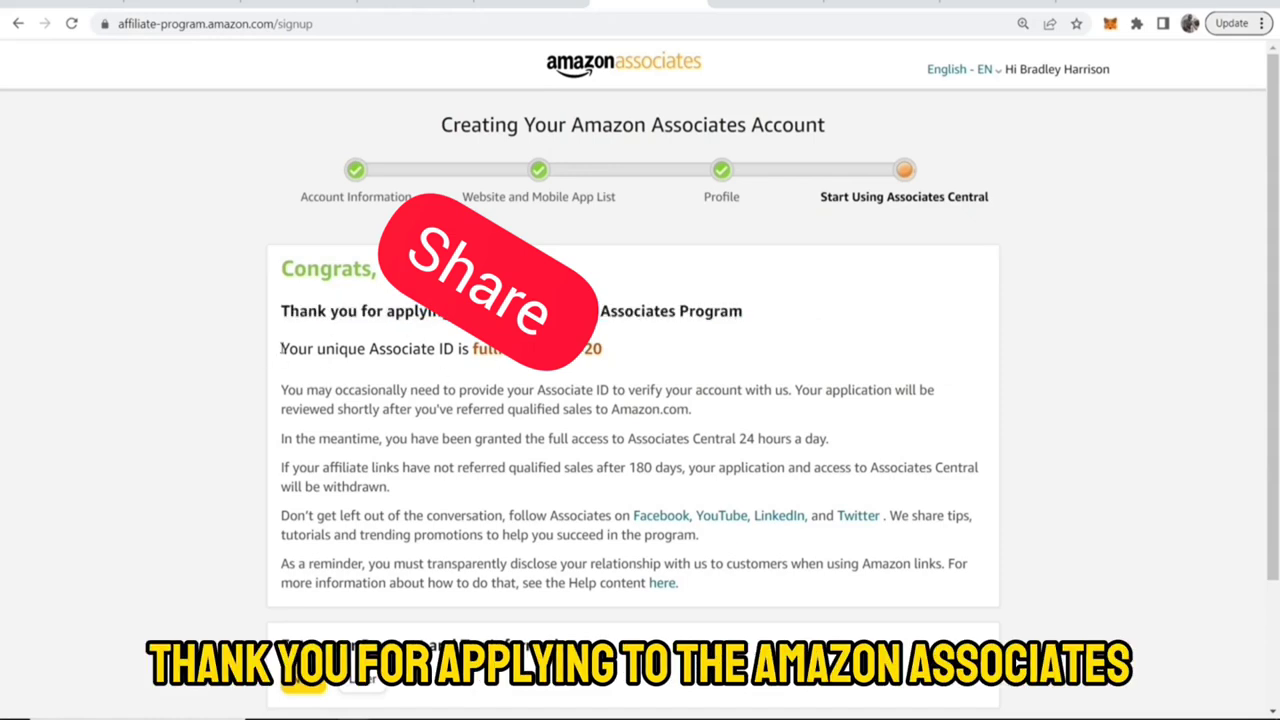
# Review the Associate ID and account access notes, and postpone entering the payment and tax information
pyautogui.moveTo(281, 349); pyautogui.dragTo(655, 340)
pyautogui.moveTo(282, 444); pyautogui.dragTo(848, 442)
pyautogui.click(833, 443)
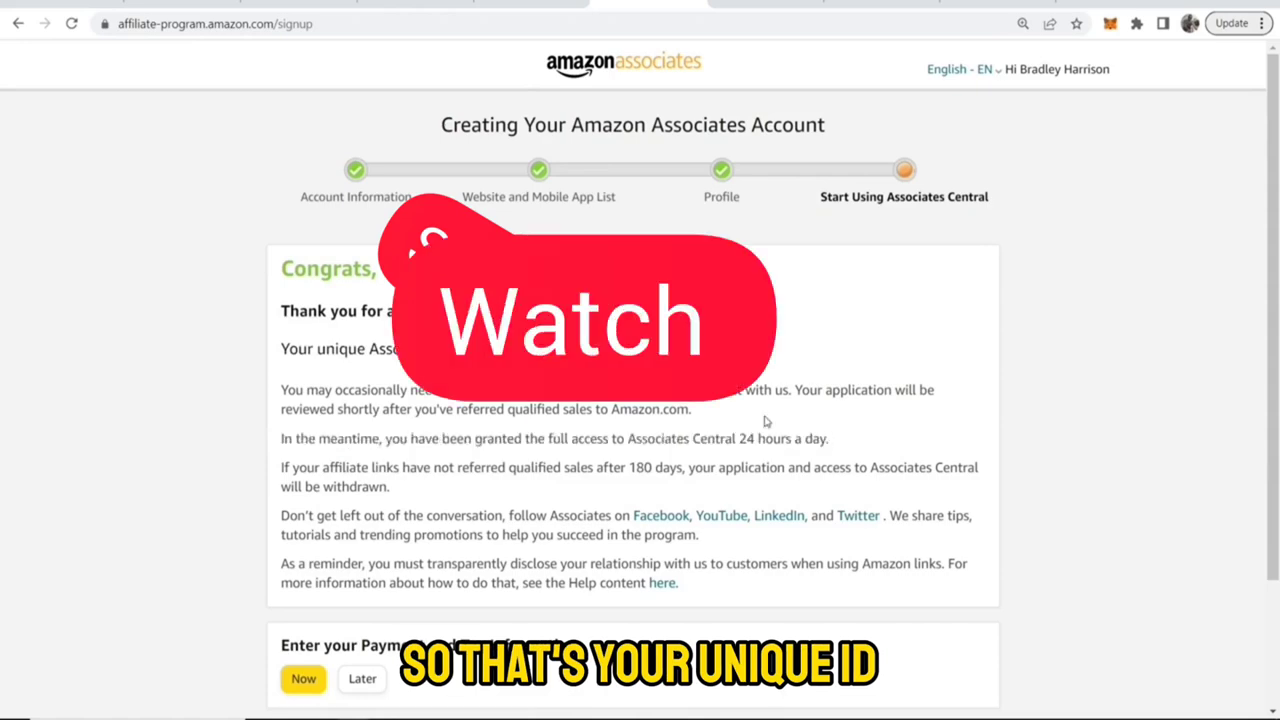
pyautogui.scroll(-2, 300, 485)
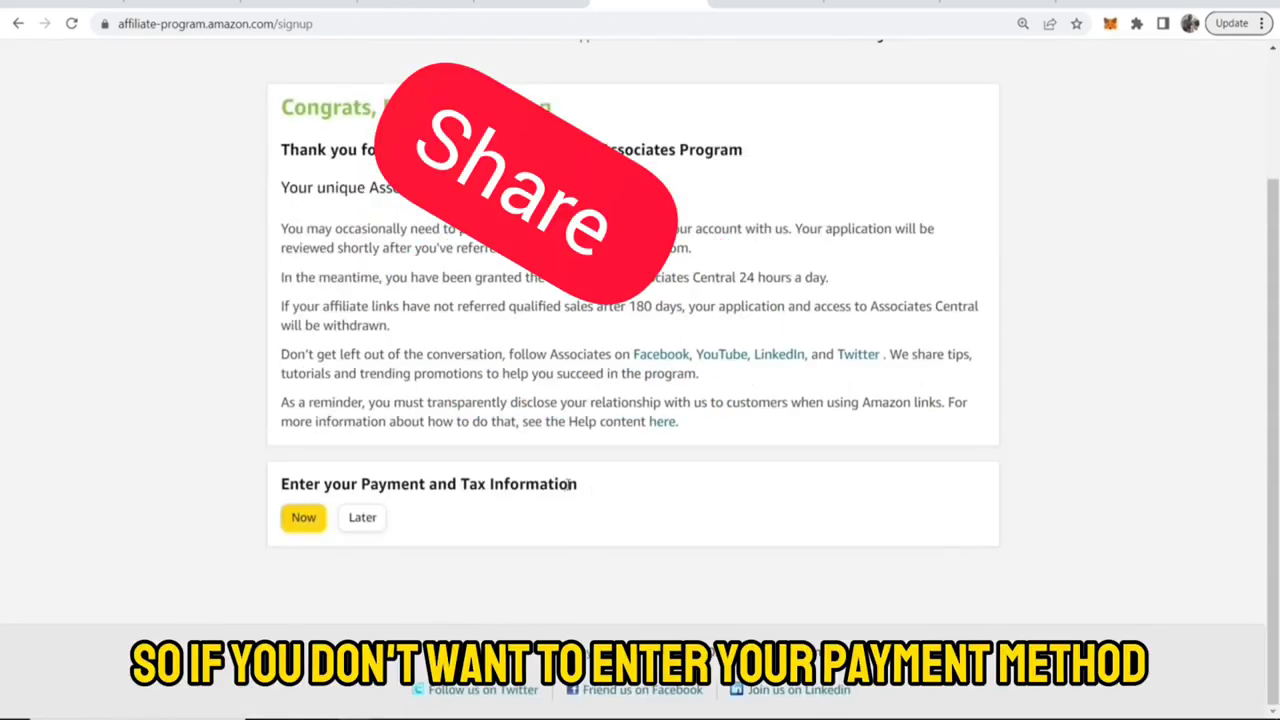
pyautogui.moveTo(573, 484); pyautogui.dragTo(281, 484)
pyautogui.click(290, 487)
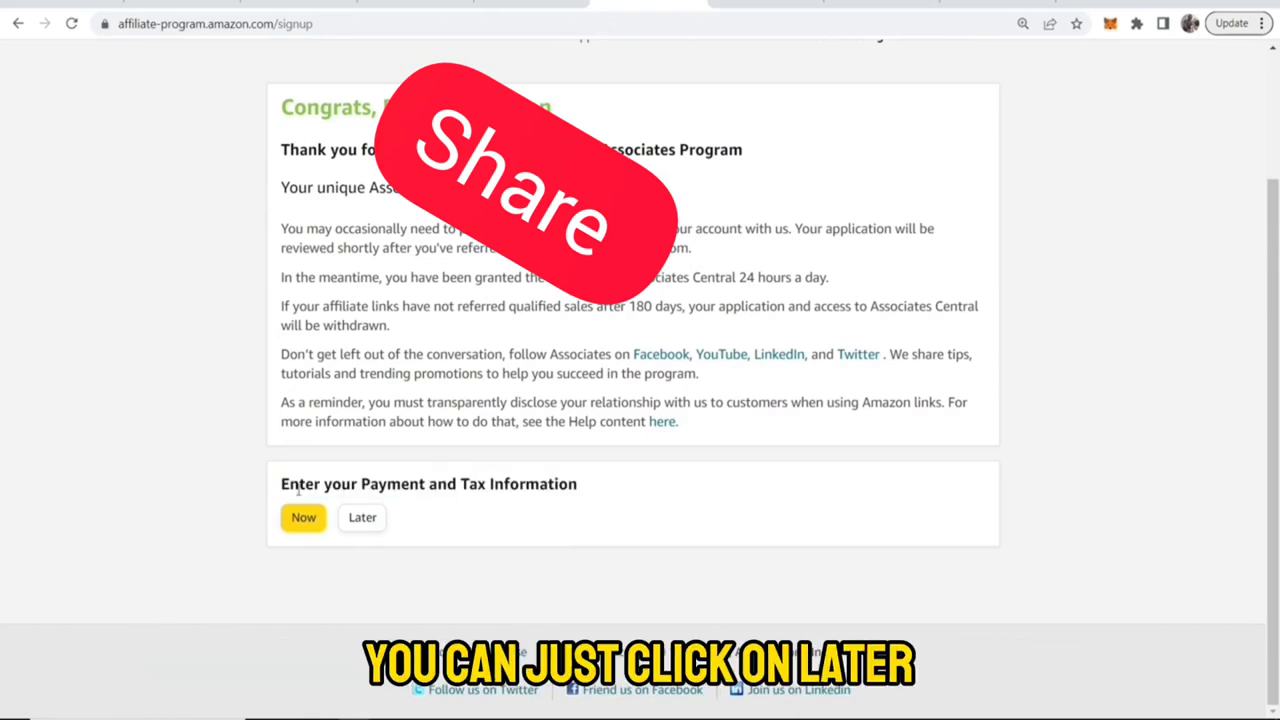
pyautogui.click(362, 524)
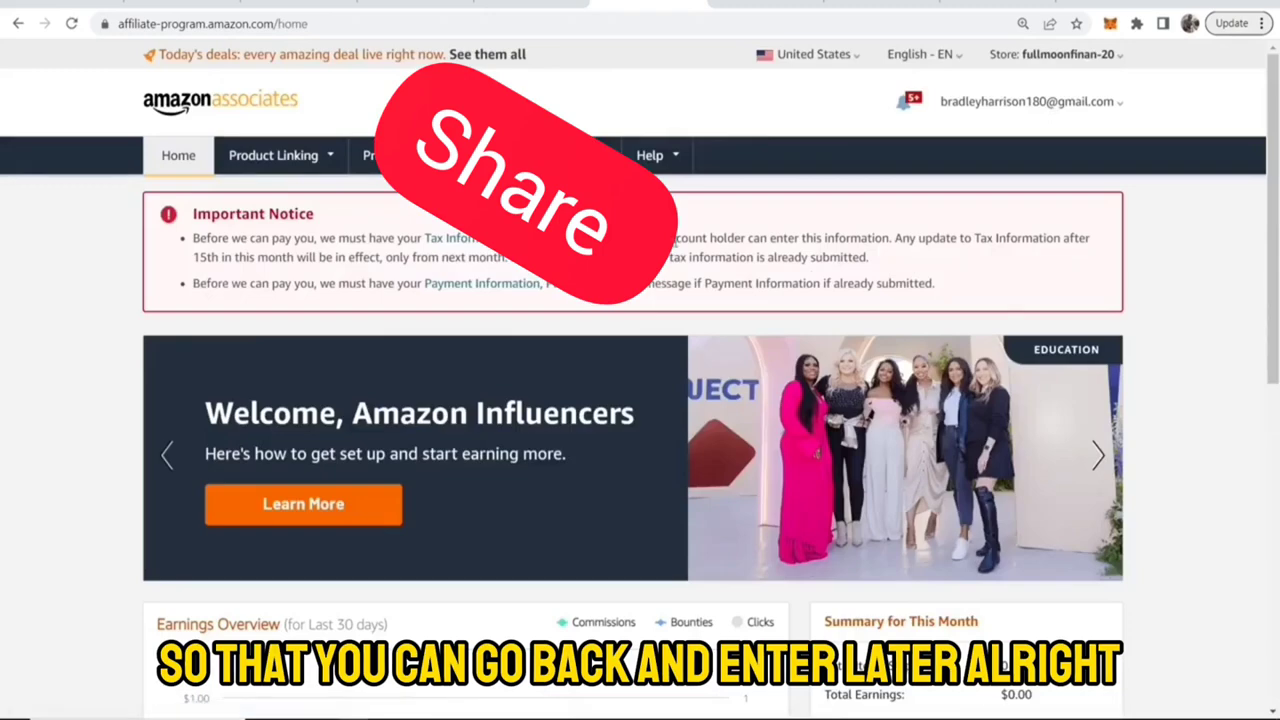
# Look over the Associates dashboard's earnings overview and open the SiteStripe page with its Learn More information
pyautogui.scroll(-4, 446, 254)
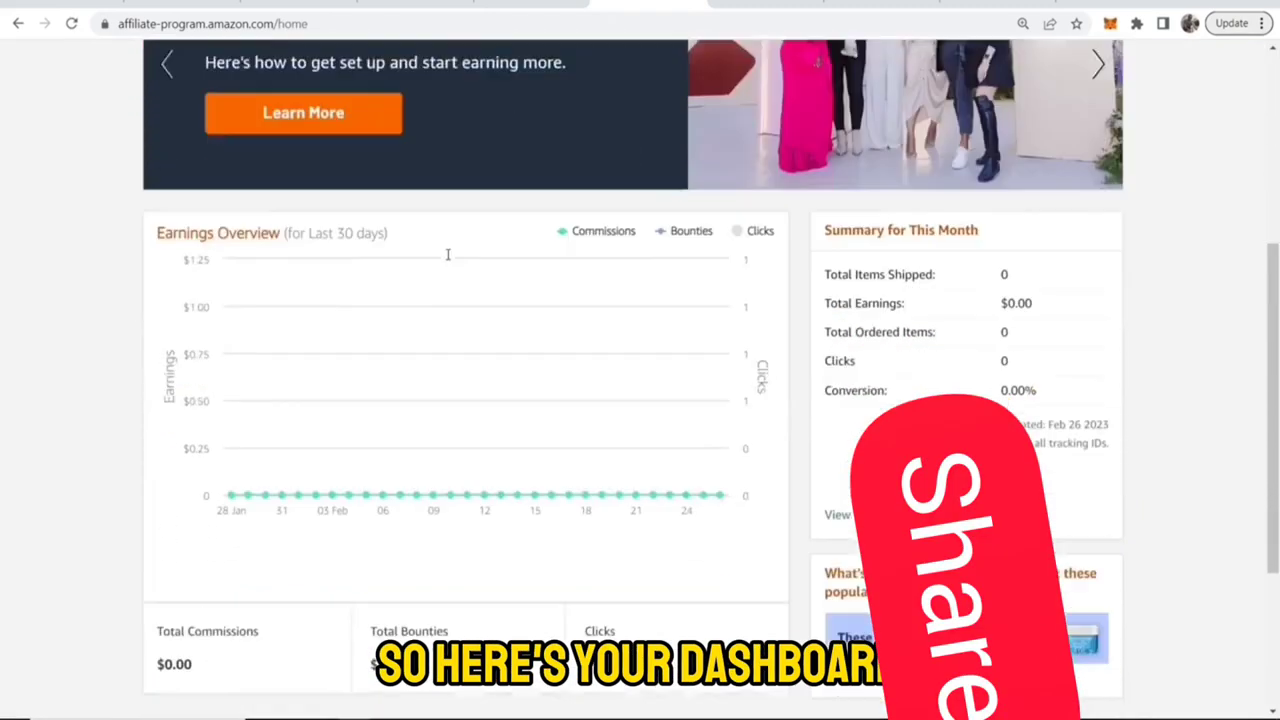
pyautogui.scroll(4, 446, 256)
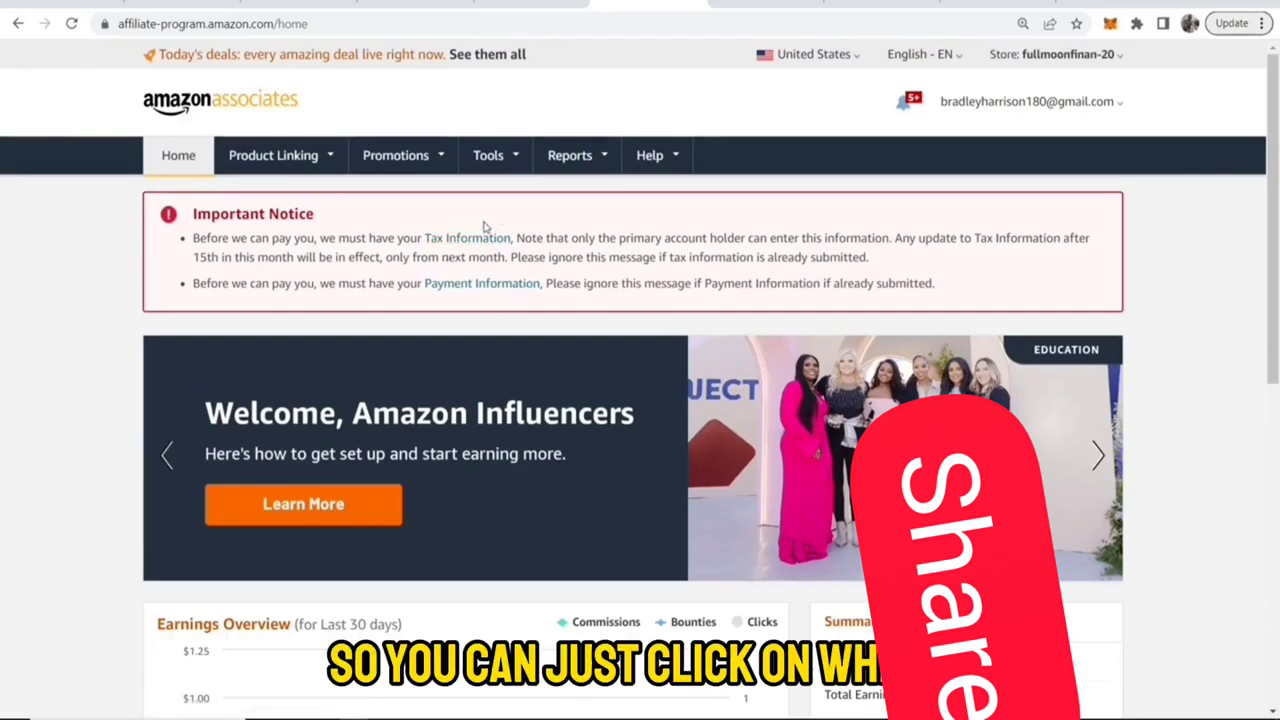
pyautogui.moveTo(488, 155)
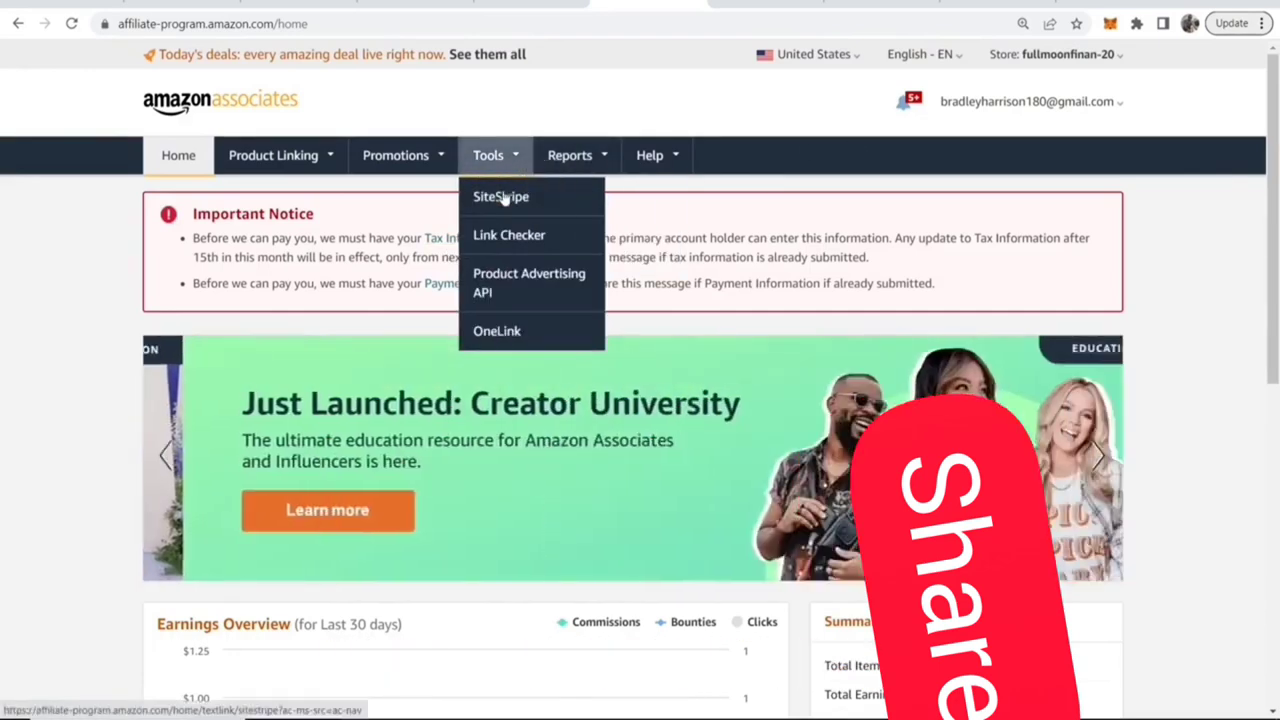
pyautogui.click(503, 198)
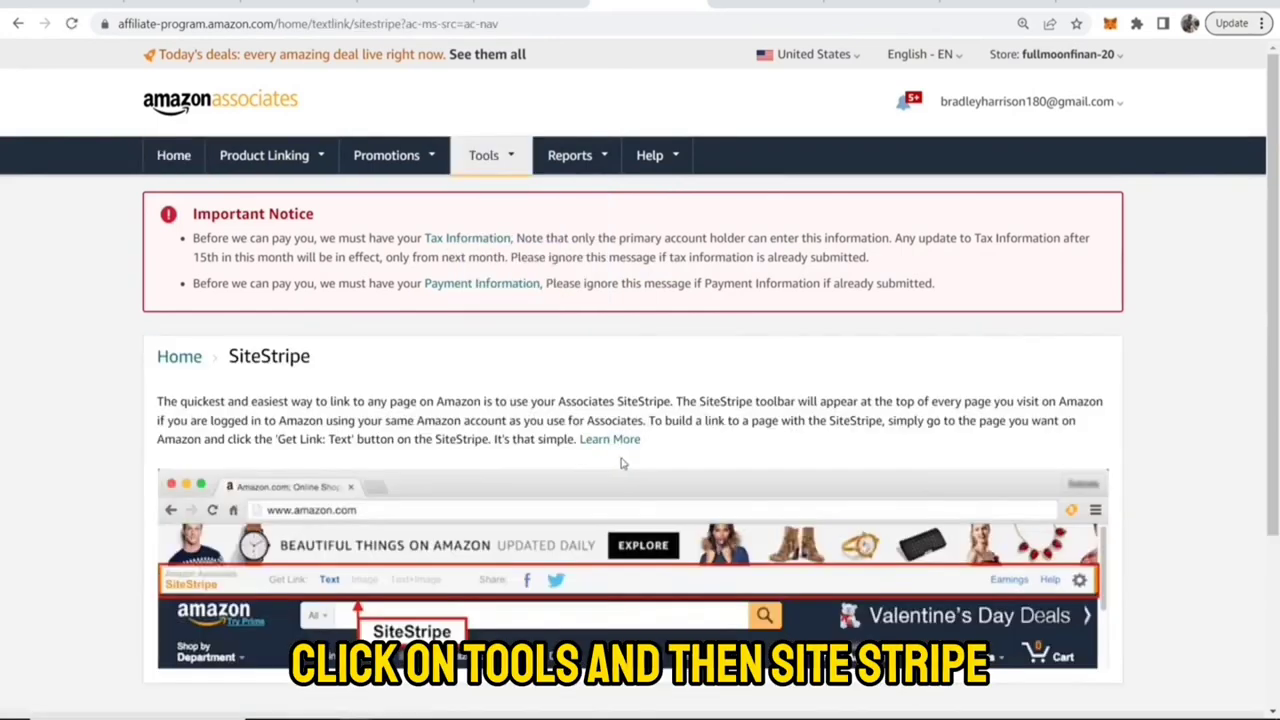
pyautogui.click(610, 440)
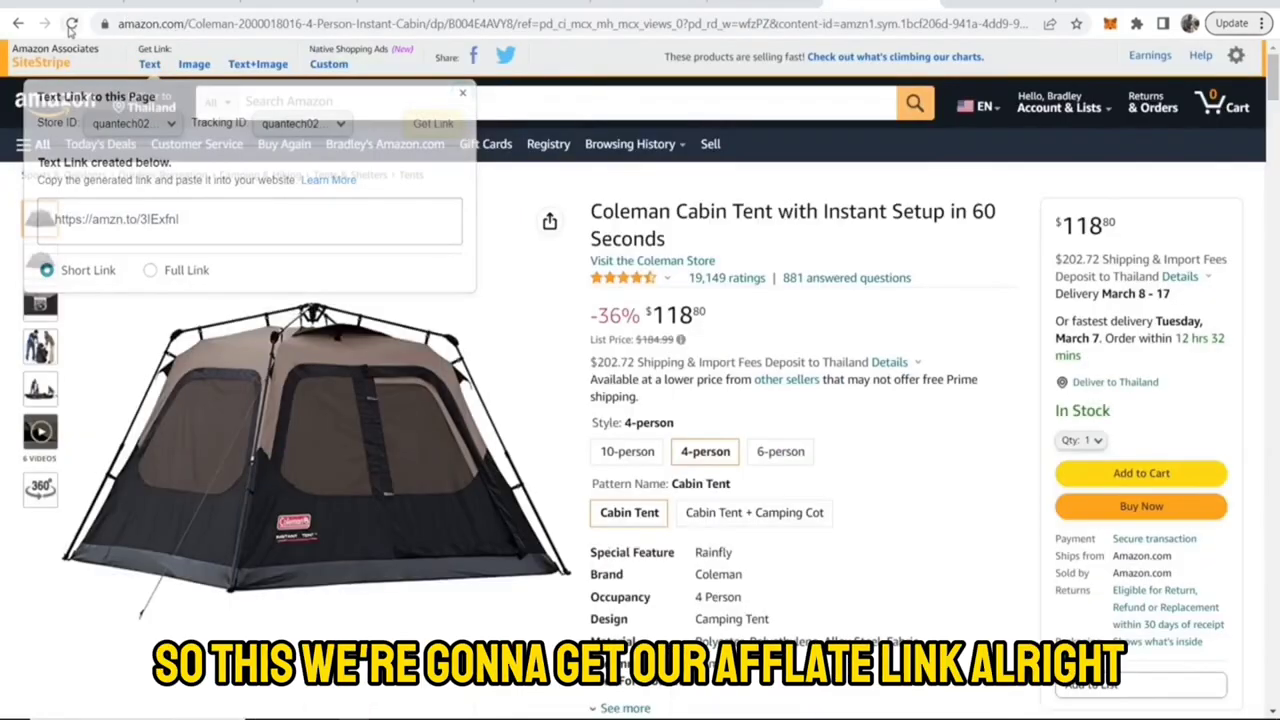
# Reload the Coleman tent product page, search Amazon for "iphone" and browse the resulting products
pyautogui.click(71, 23)
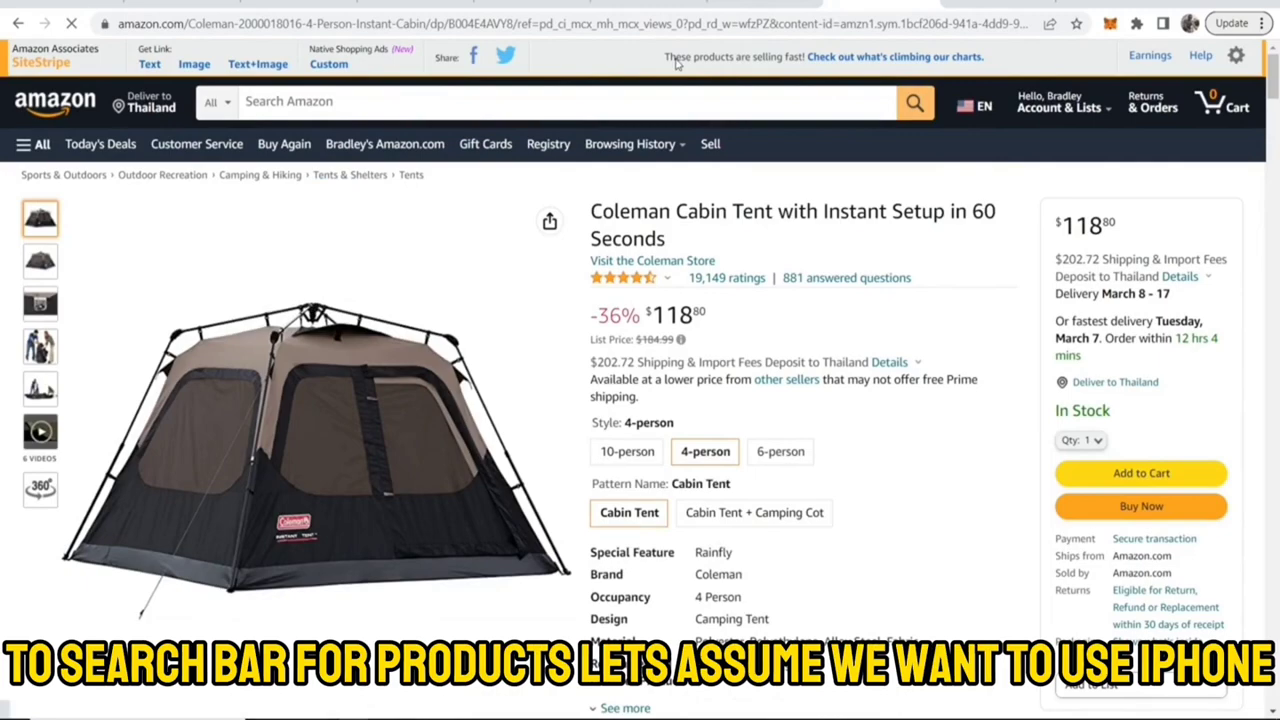
pyautogui.click(311, 104)
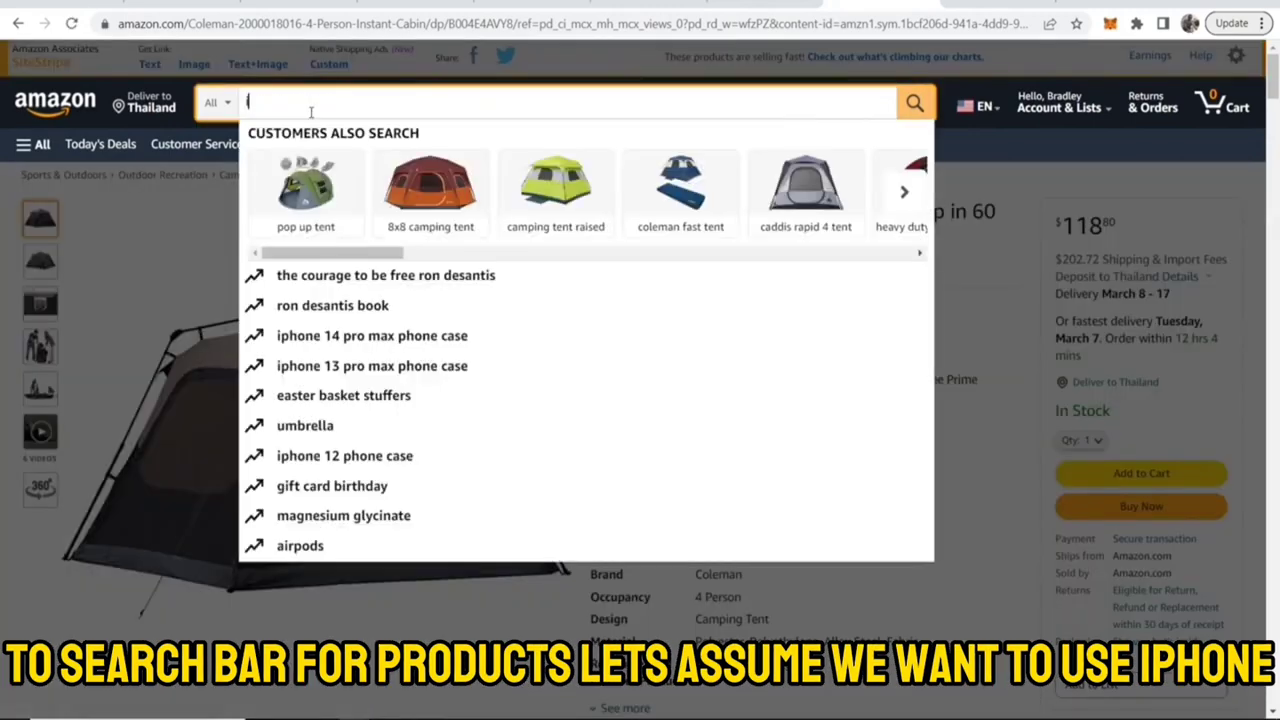
pyautogui.write('iphone')
pyautogui.press('Return')
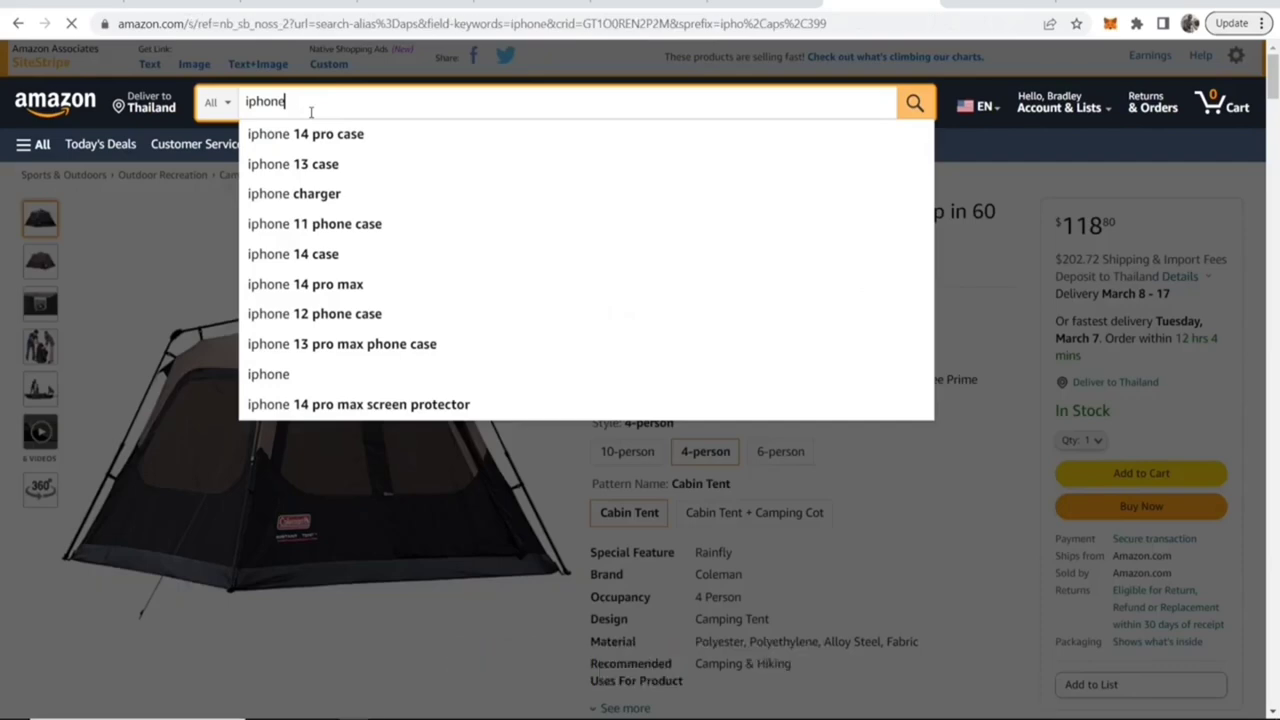
pyautogui.scroll(-5, 620, 449)
pyautogui.scroll(-1, 619, 449)
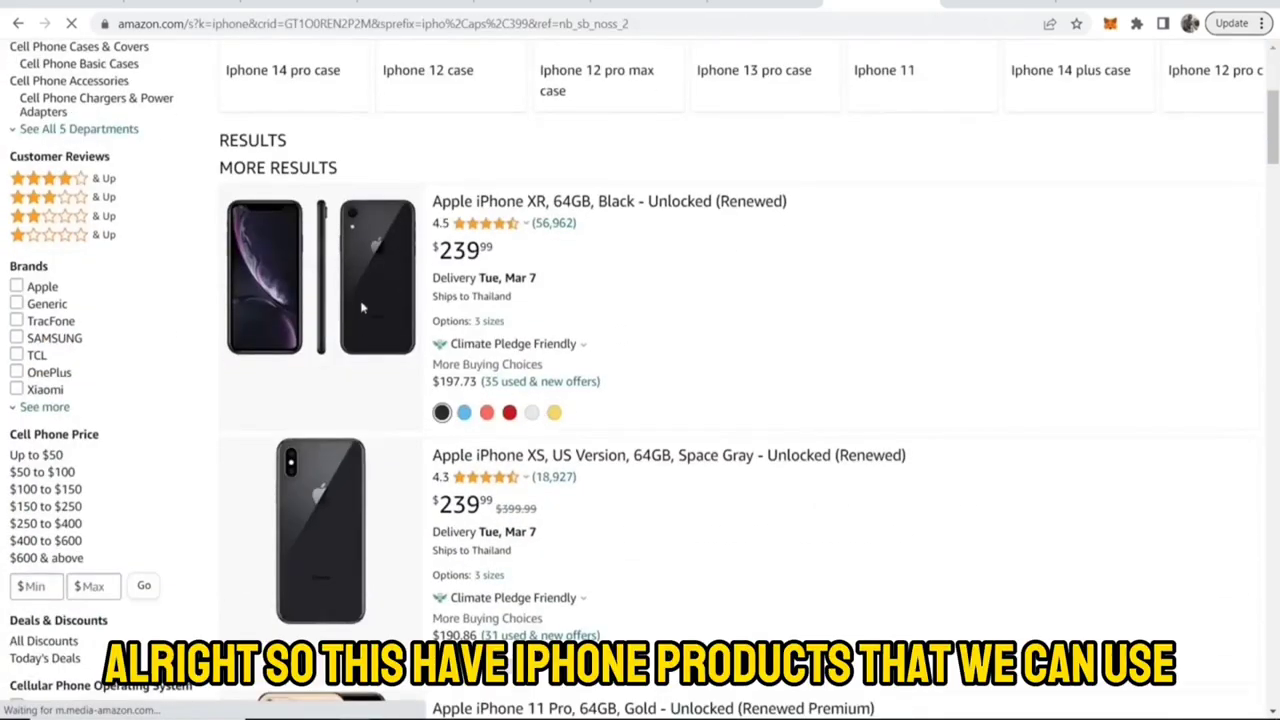
# Open the renewed Apple iPhone XR 64GB product page and generate a SiteStripe text link for the second store ID
pyautogui.click(538, 203)
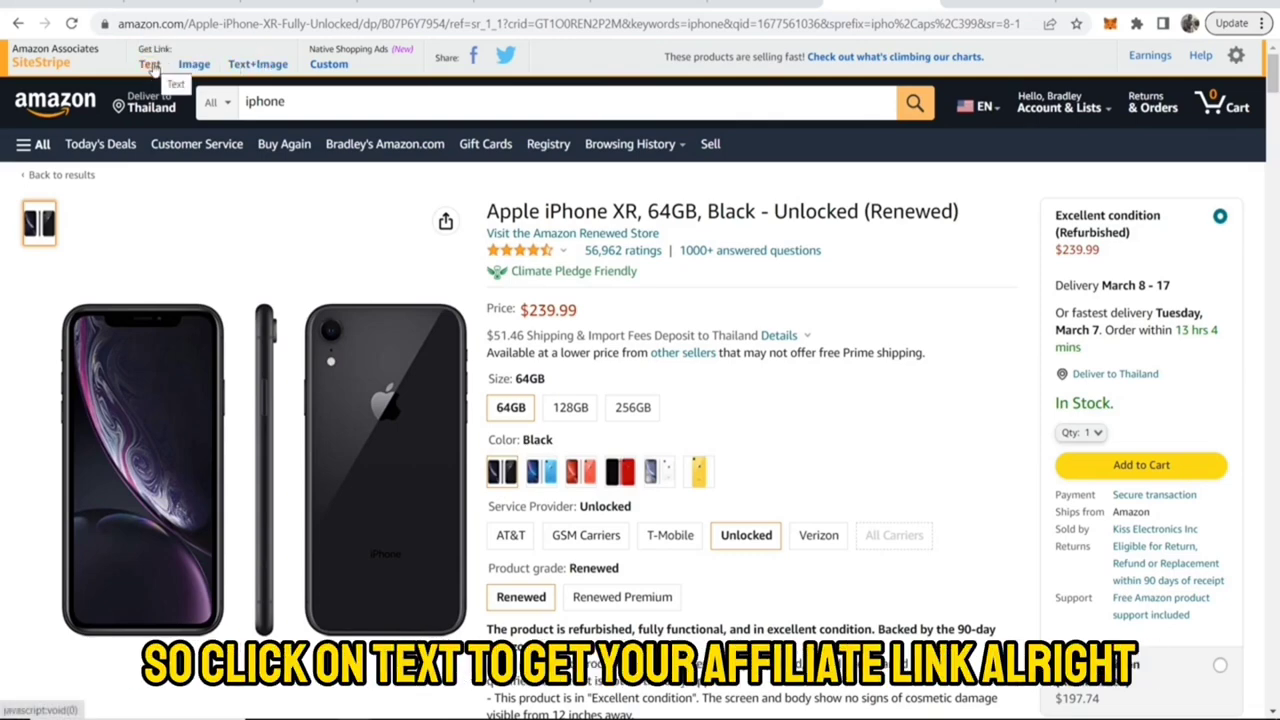
pyautogui.click(148, 66)
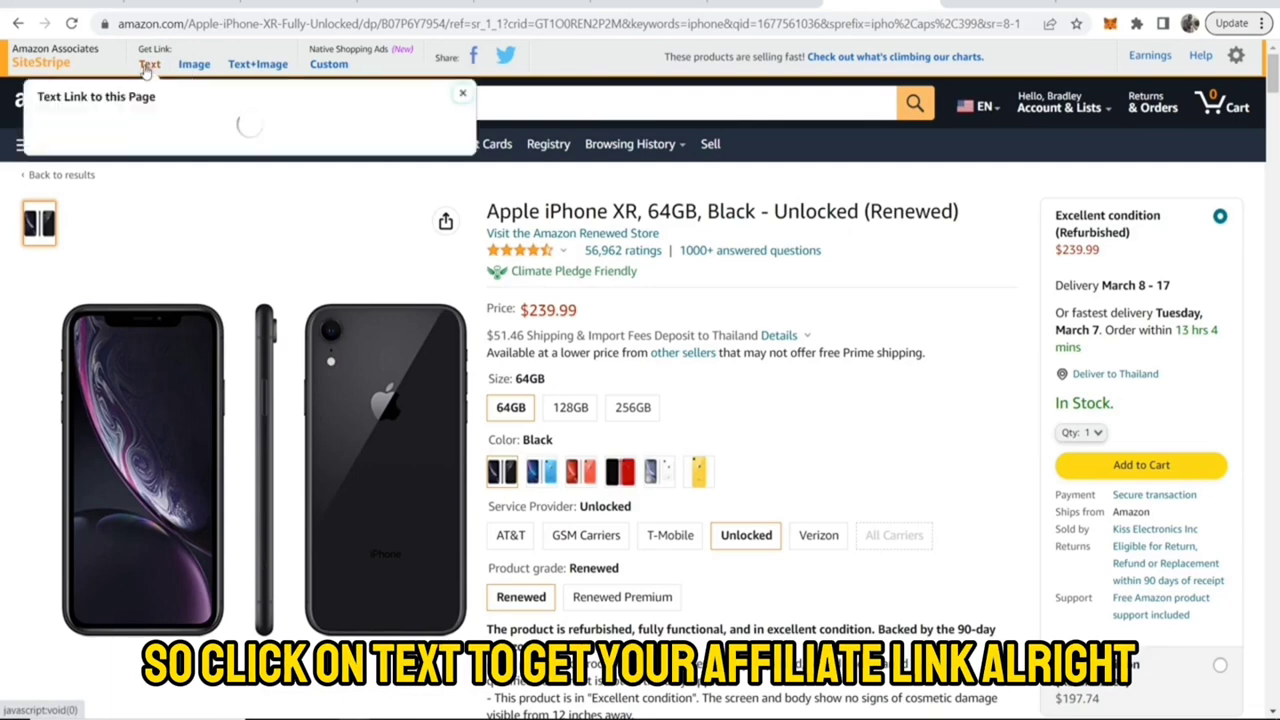
pyautogui.click(157, 130)
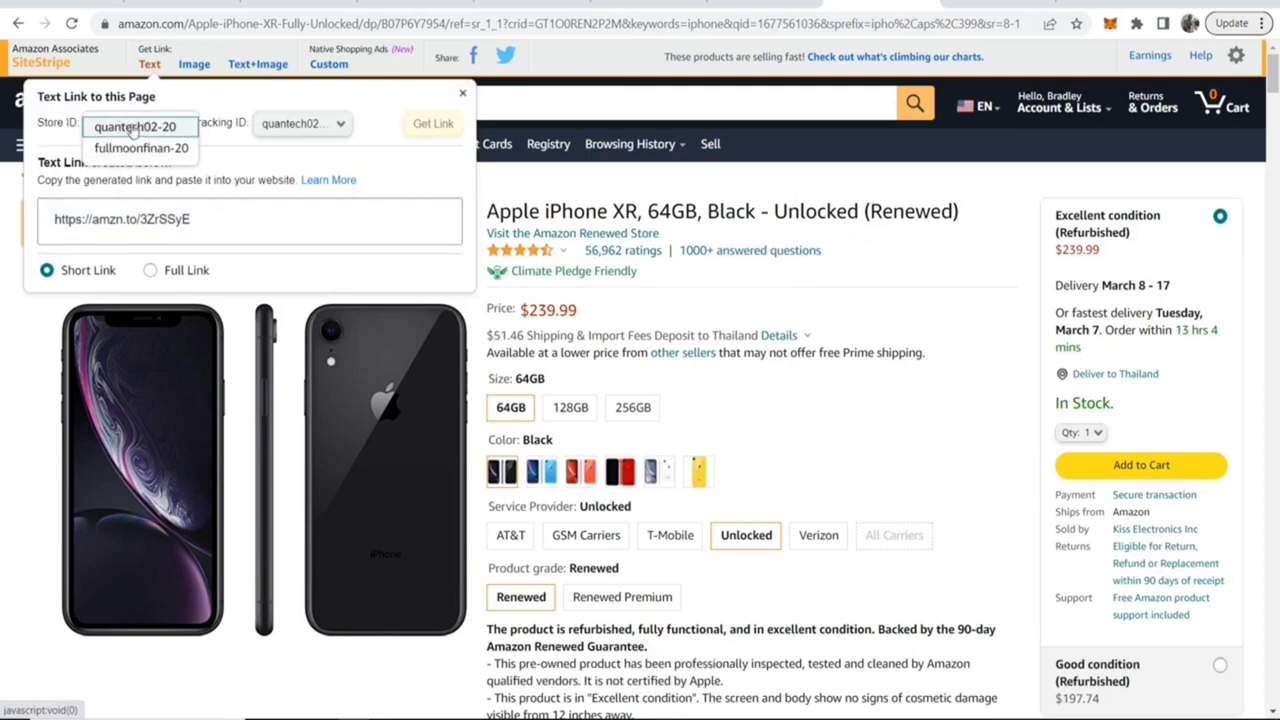
pyautogui.click(143, 150)
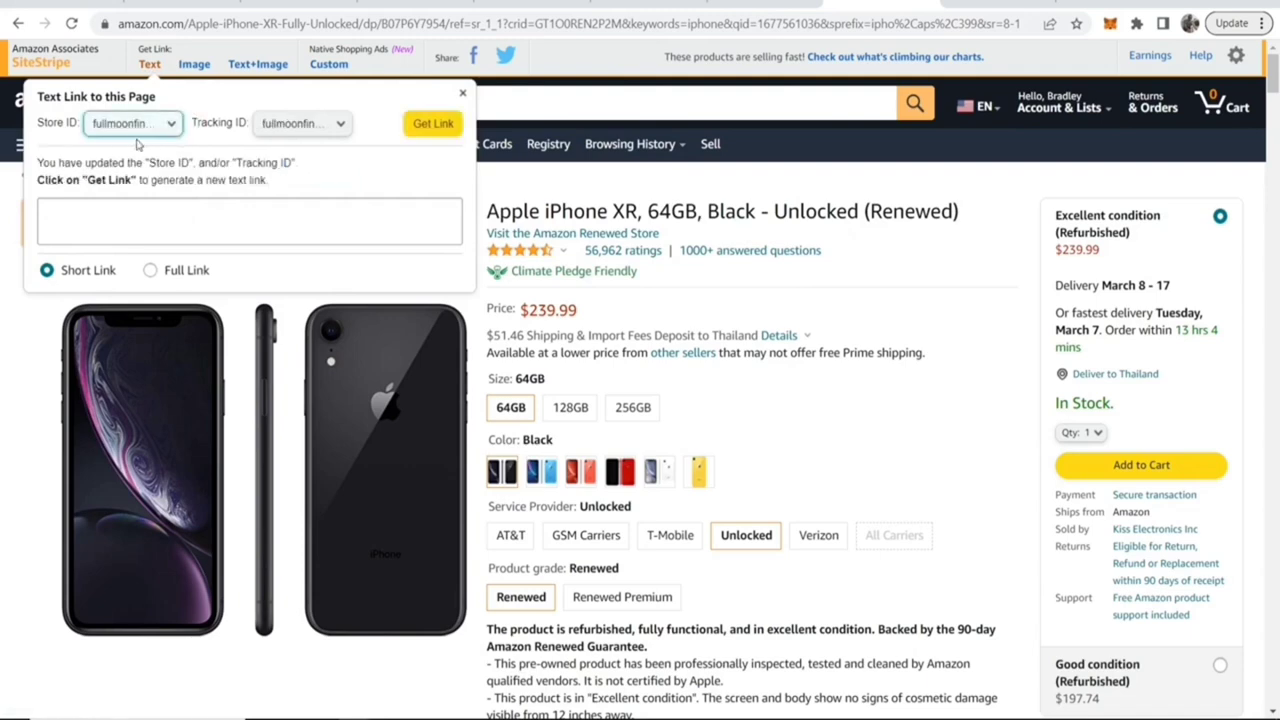
pyautogui.click(433, 123)
pyautogui.moveTo(195, 220); pyautogui.dragTo(26, 224)
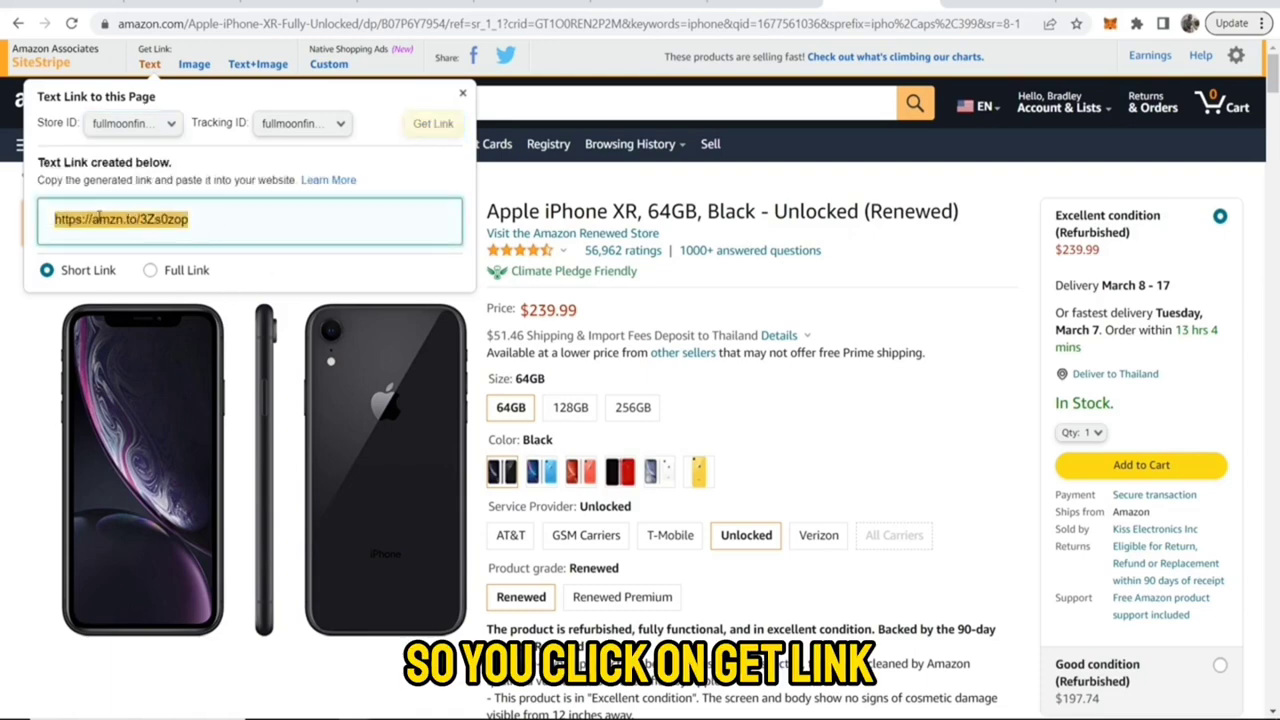
# Compare the full link and short link versions of the iPhone XR text link, and select the generated short link
pyautogui.click(150, 270)
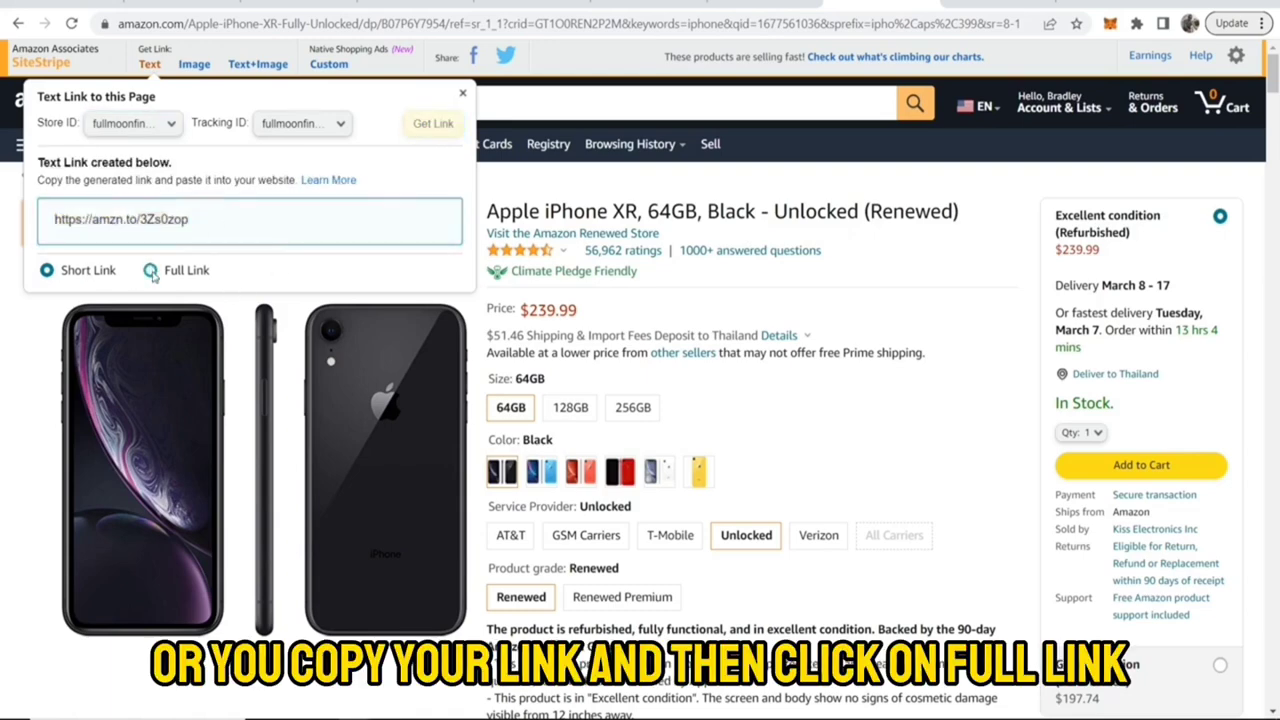
pyautogui.click(265, 236)
pyautogui.scroll(-2, 273, 236)
pyautogui.click(47, 270)
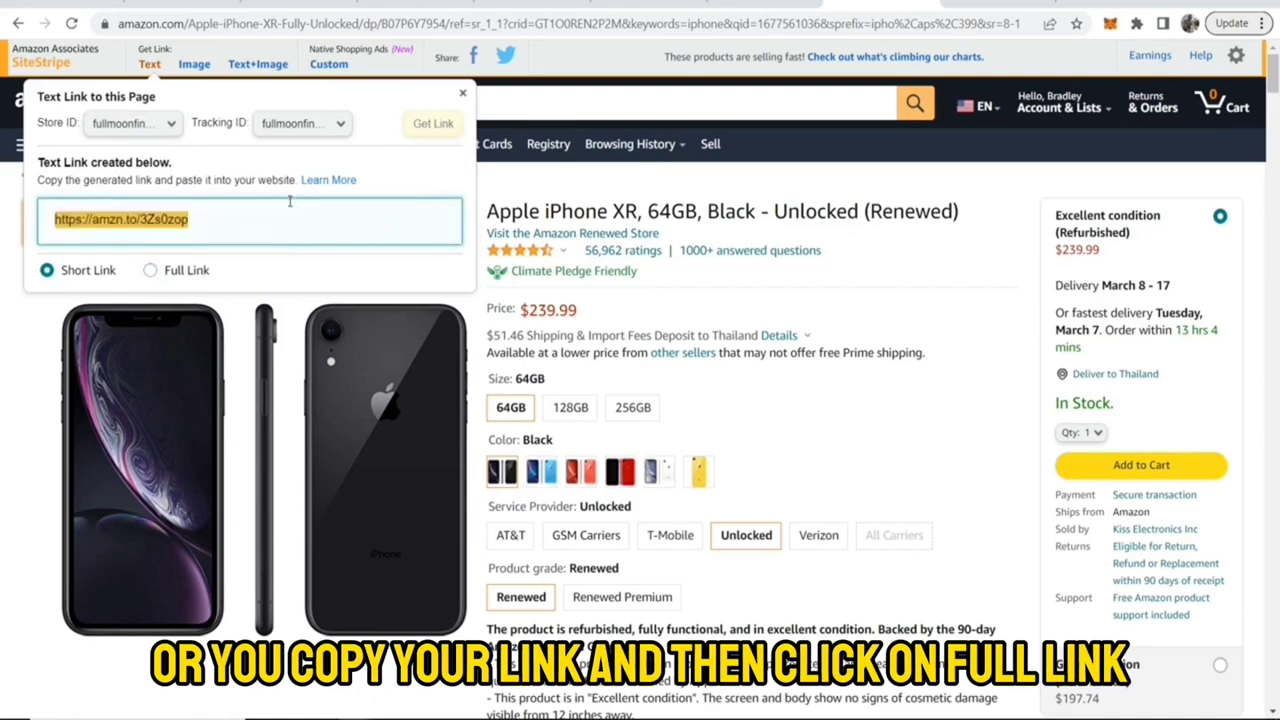
pyautogui.moveTo(264, 227); pyautogui.dragTo(12, 234)
pyautogui.click(149, 63)
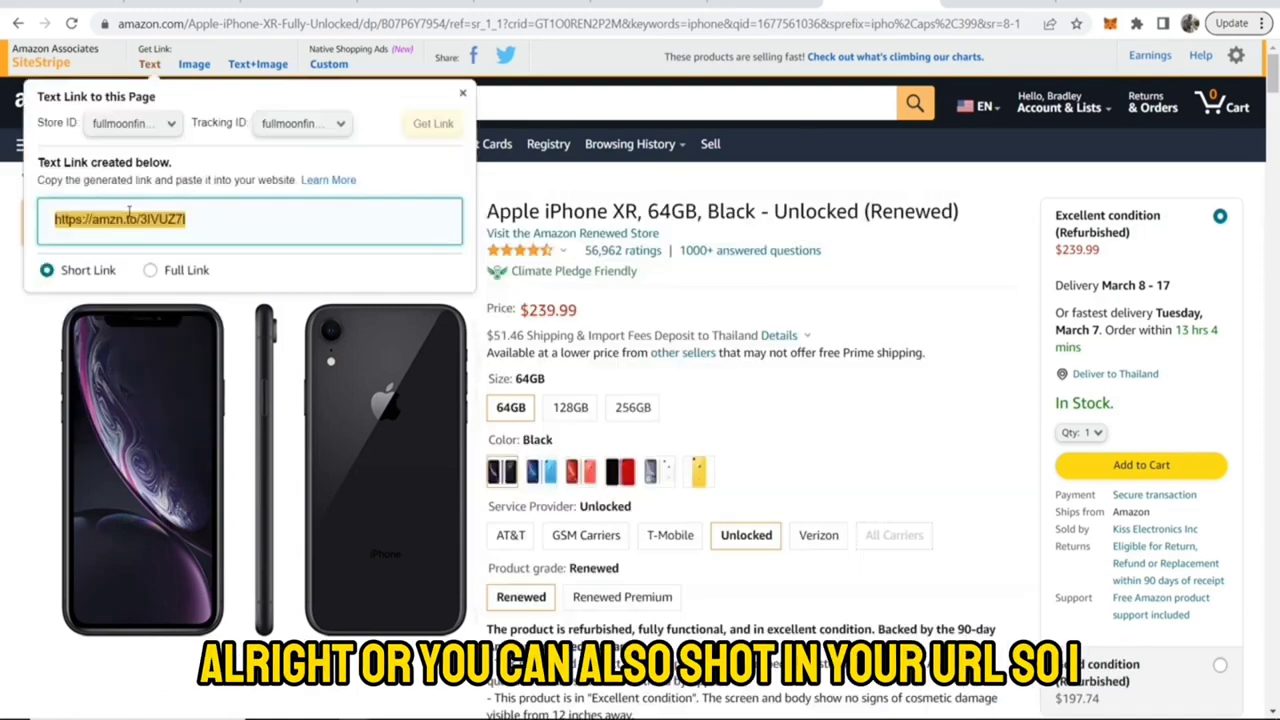
pyautogui.click(173, 218)
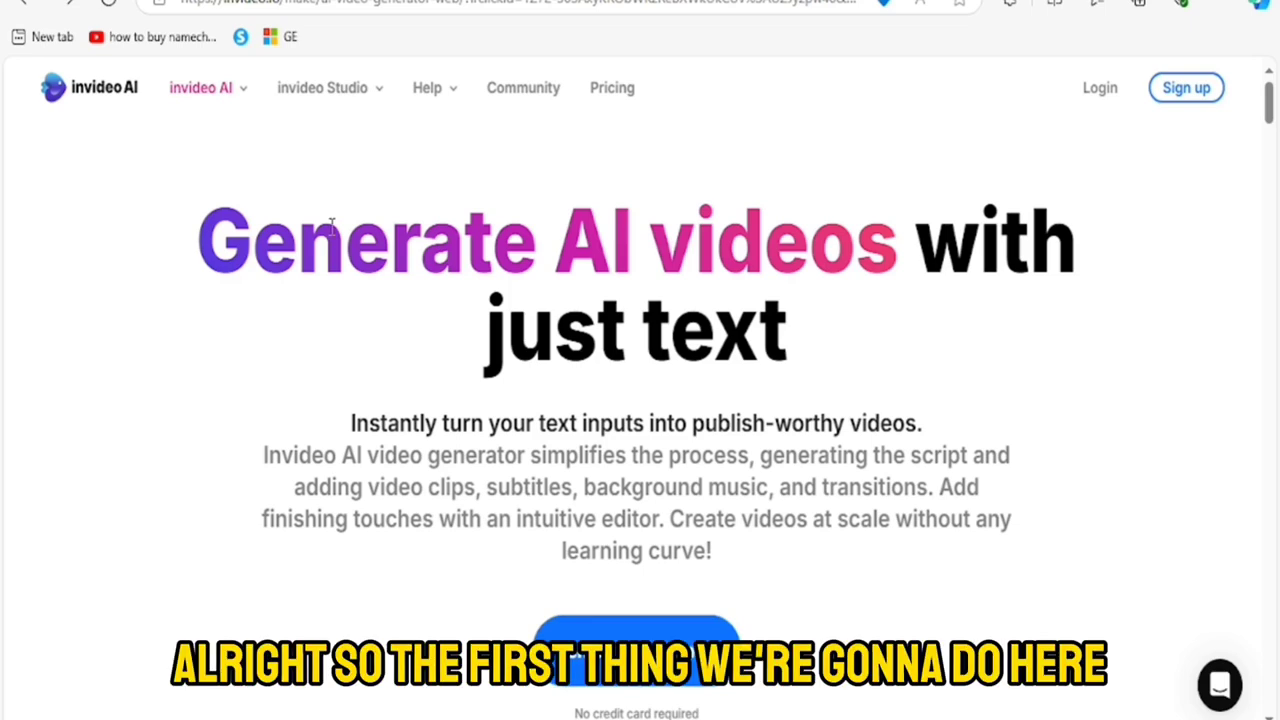
# Switch to the invideo AI website and open the invideo Studio login
pyautogui.moveTo(197, 113)
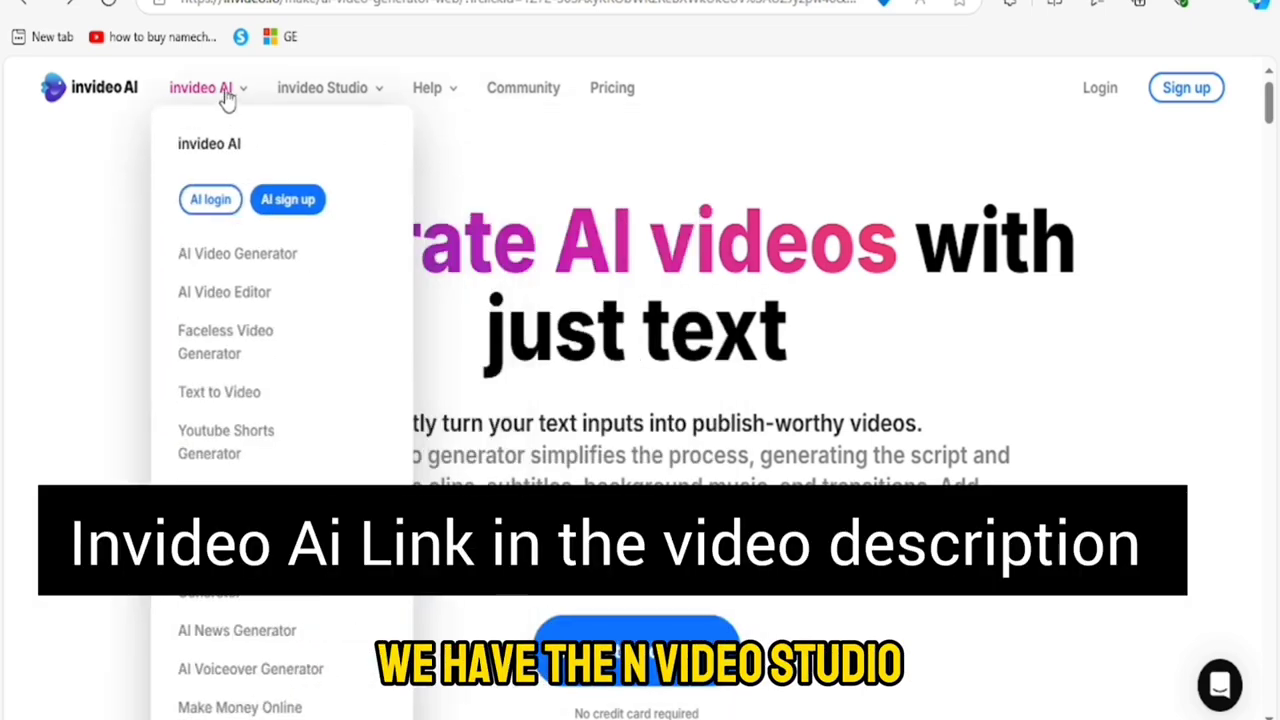
pyautogui.moveTo(346, 91)
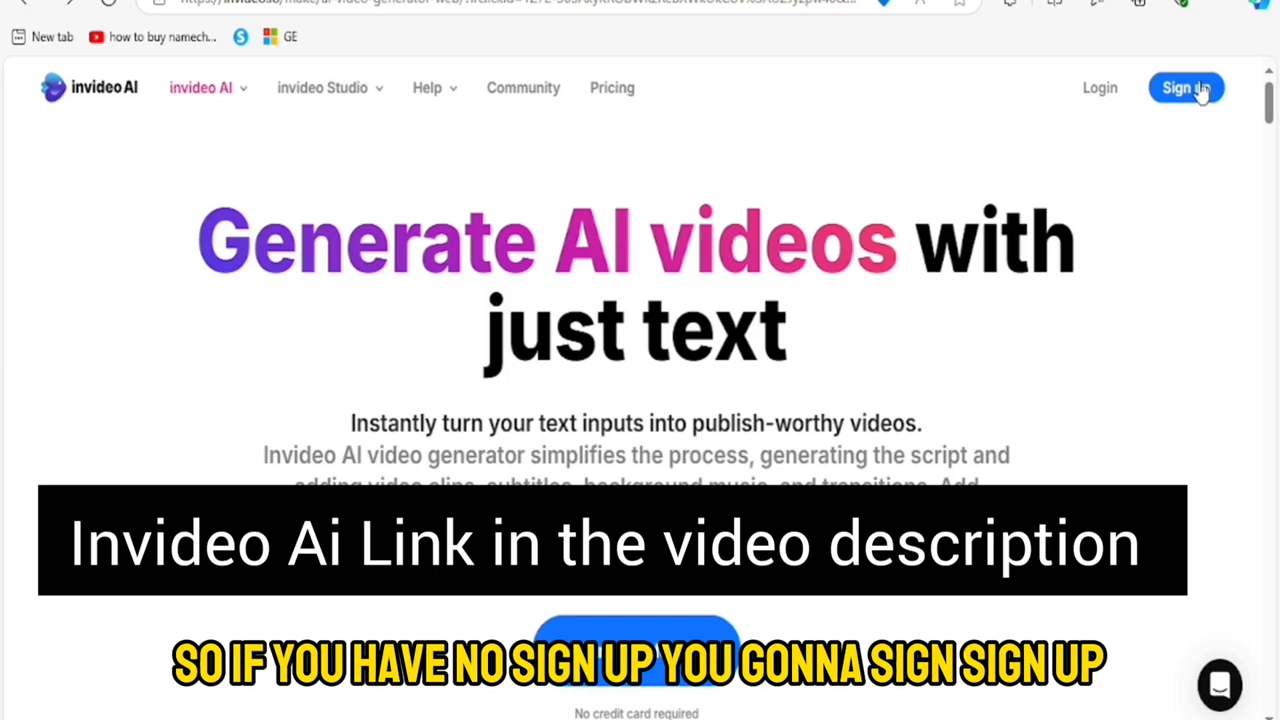
pyautogui.moveTo(406, 117)
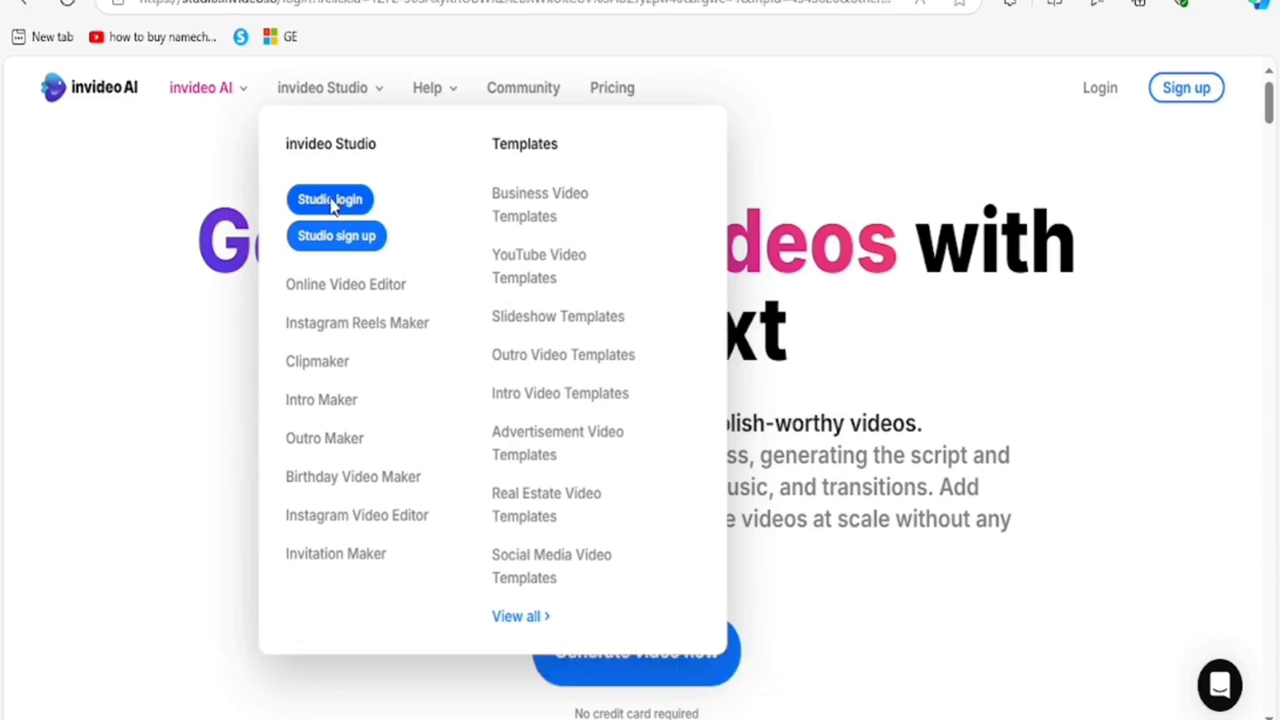
pyautogui.click(331, 201)
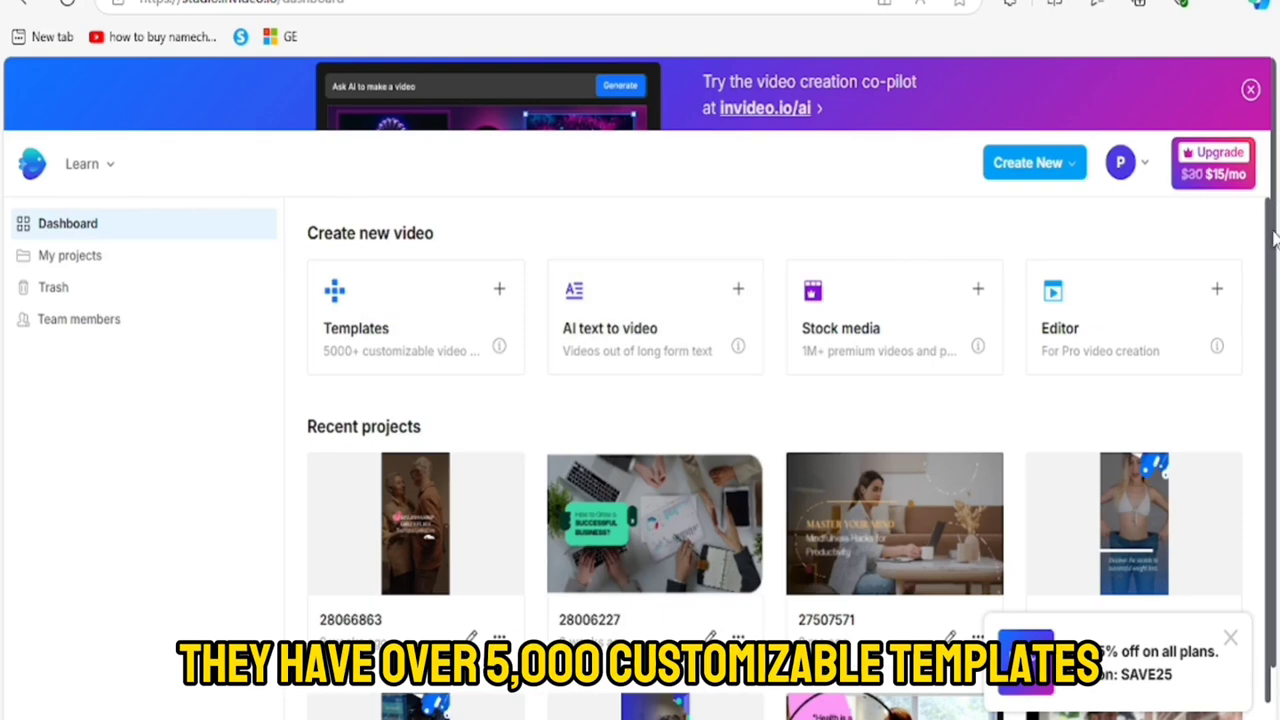
# Look over the Studio dashboard's recent projects and open the AI text to video workflow
pyautogui.scroll(-1, 1249, 457)
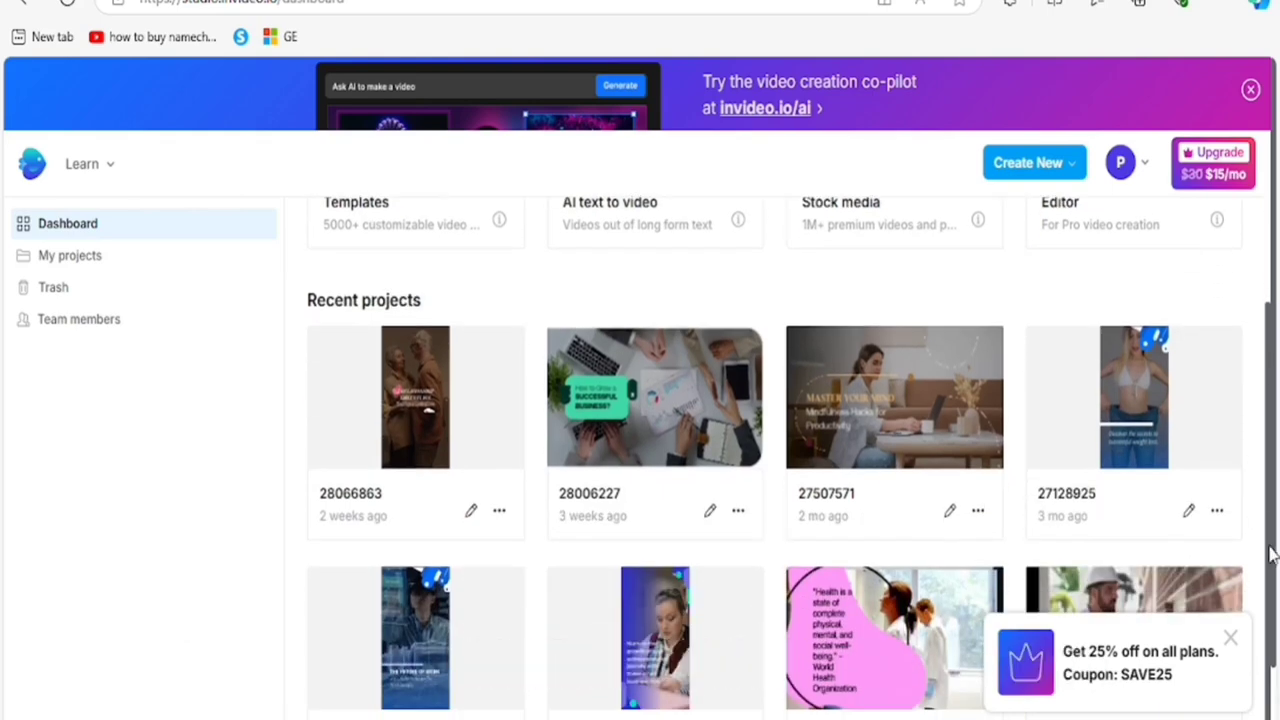
pyautogui.scroll(1, 1272, 555)
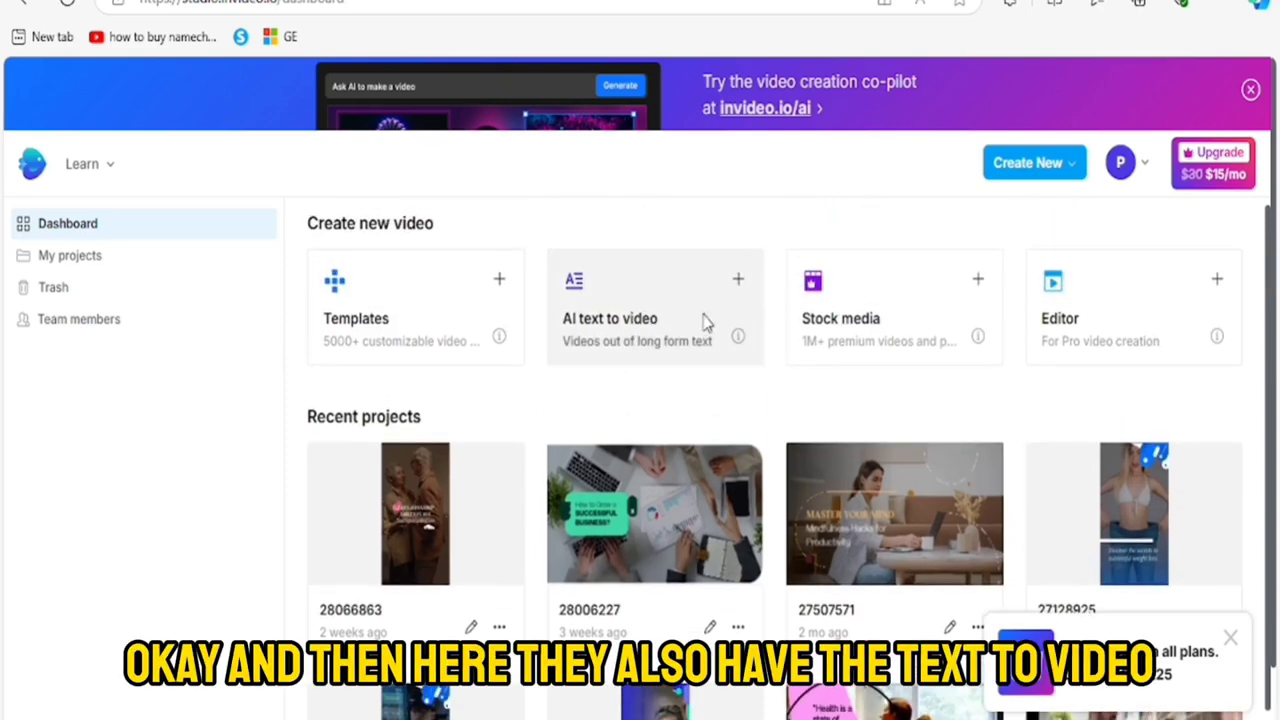
pyautogui.click(635, 335)
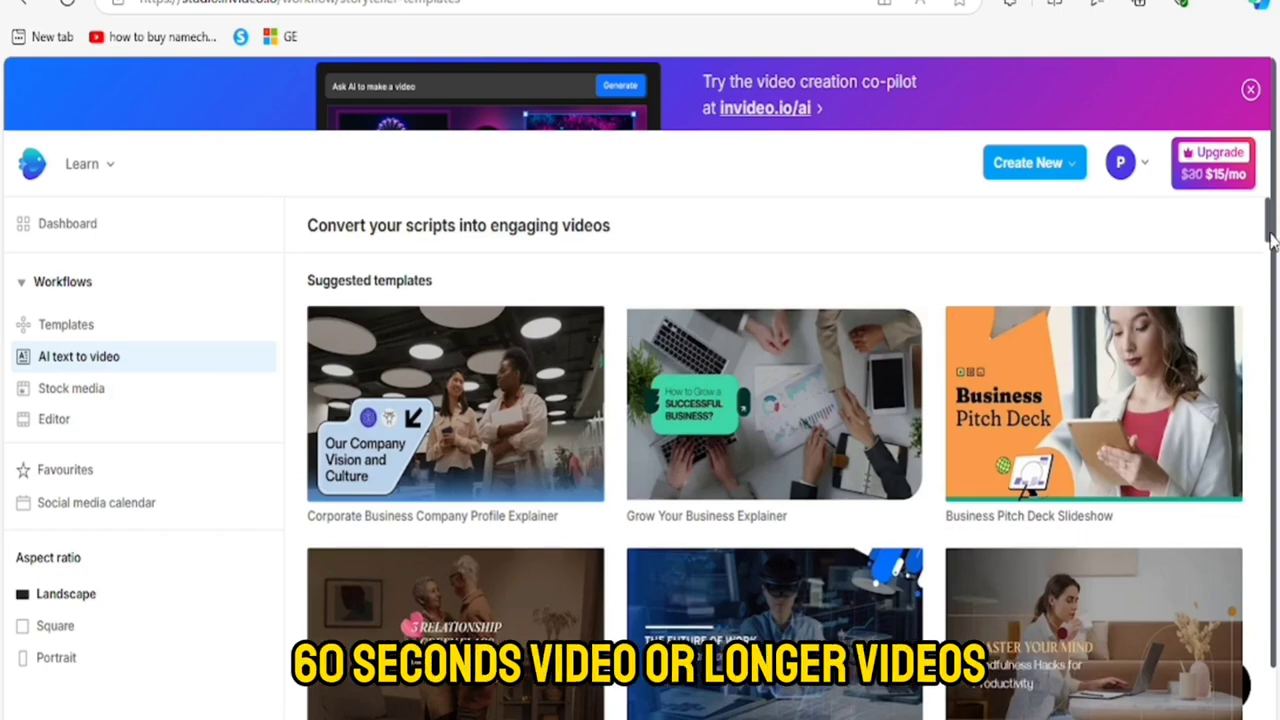
# Browse the suggested script-to-video templates and preview them in the square and portrait aspect ratios
pyautogui.scroll(-5, 1272, 240)
pyautogui.scroll(4, 365, 555)
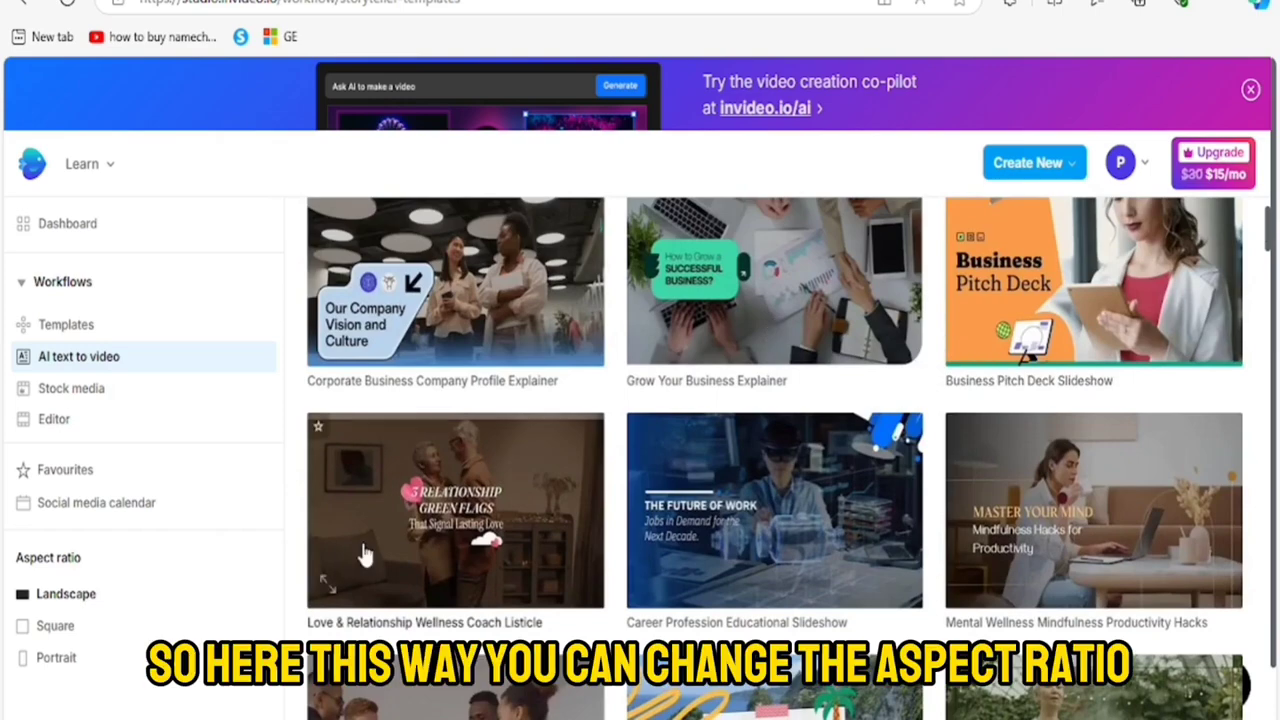
pyautogui.click(52, 632)
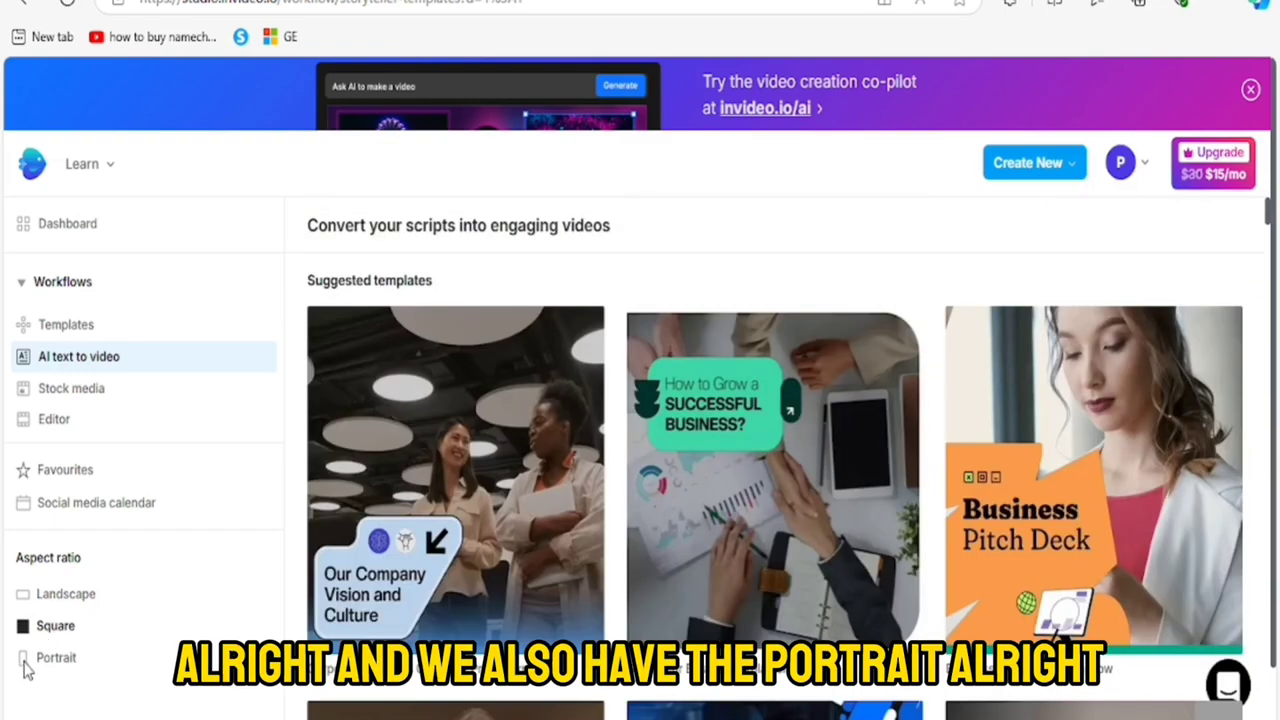
pyautogui.click(24, 660)
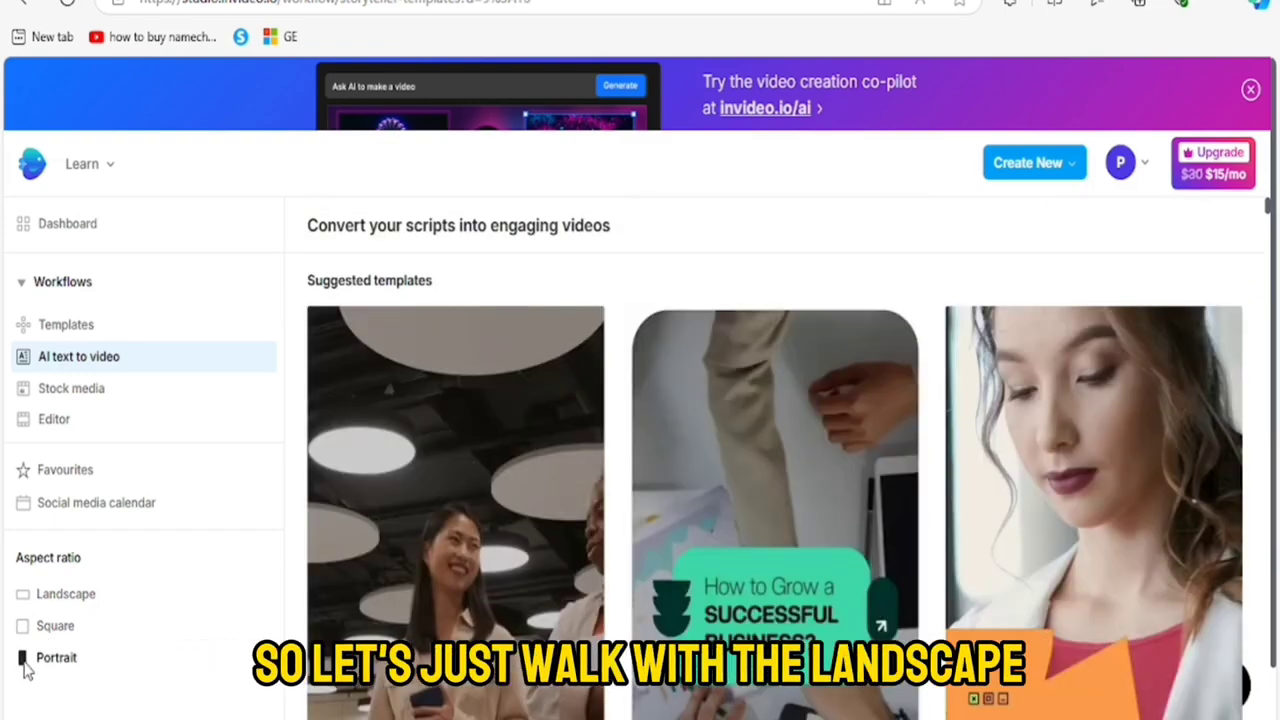
# Set the aspect ratio to landscape and use the Business Pitch Deck Slideshow template
pyautogui.click(23, 597)
pyautogui.scroll(-1, 443, 443)
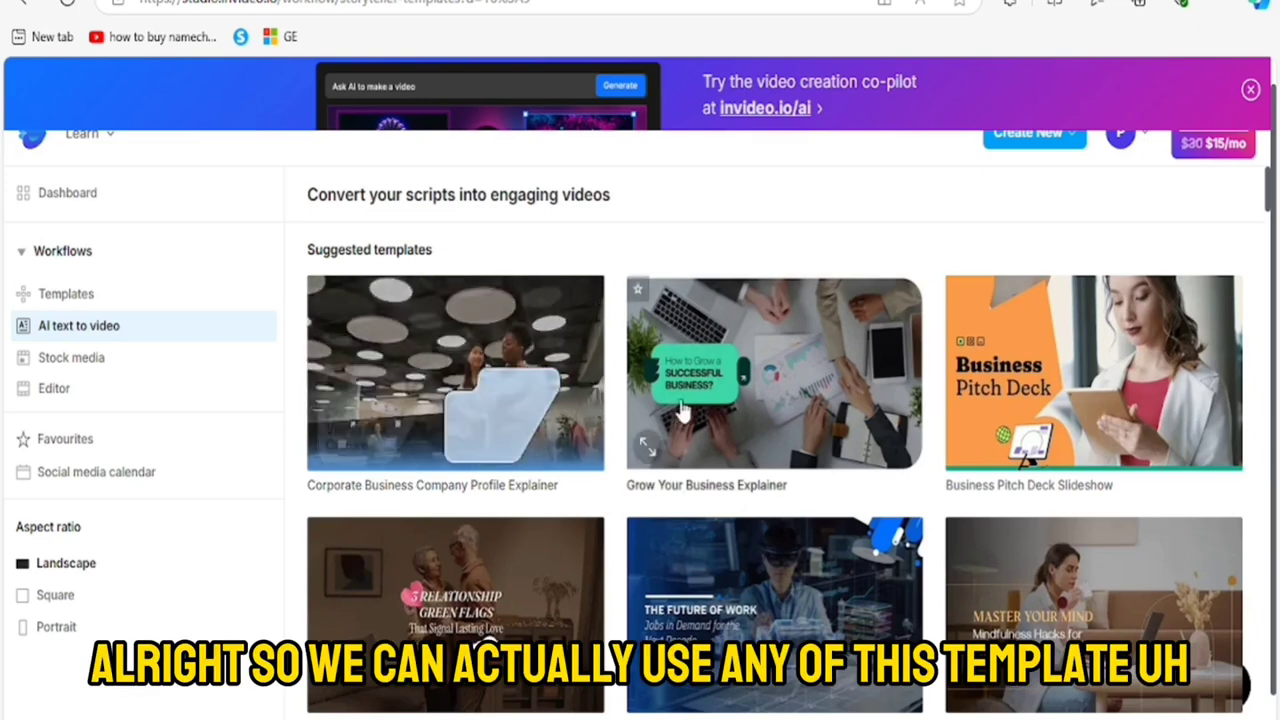
pyautogui.click(1005, 425)
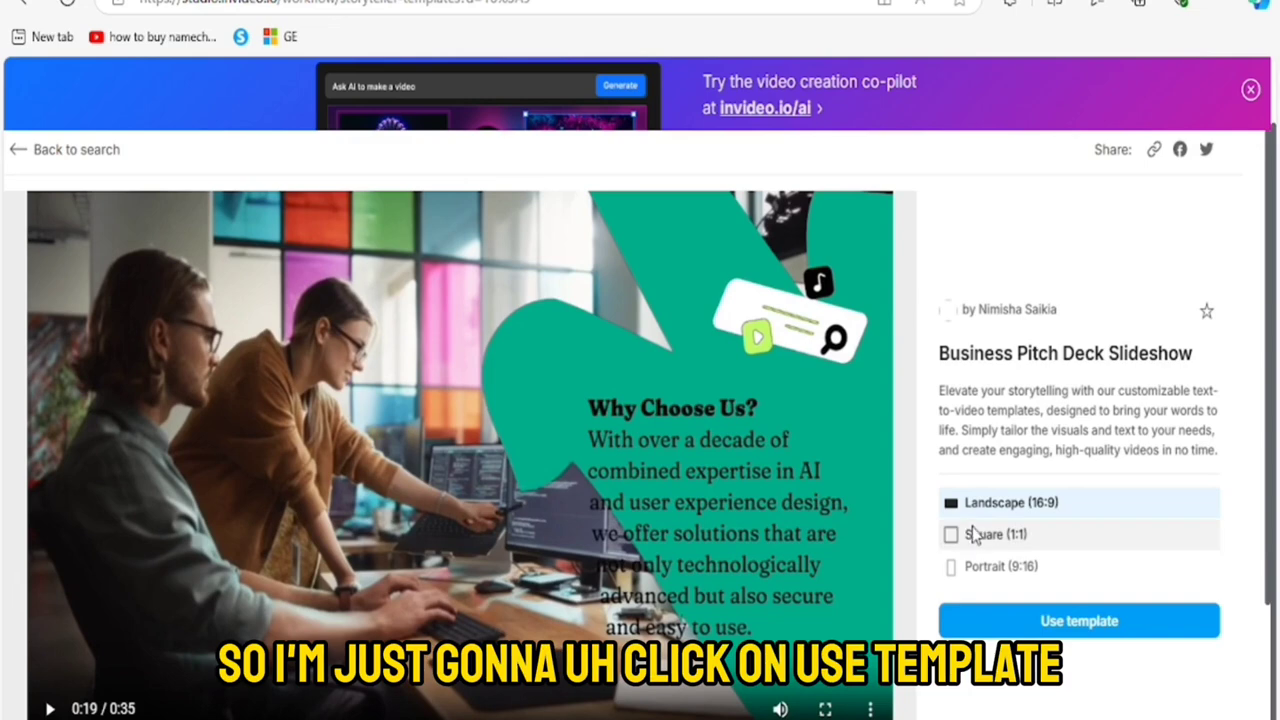
pyautogui.click(1000, 624)
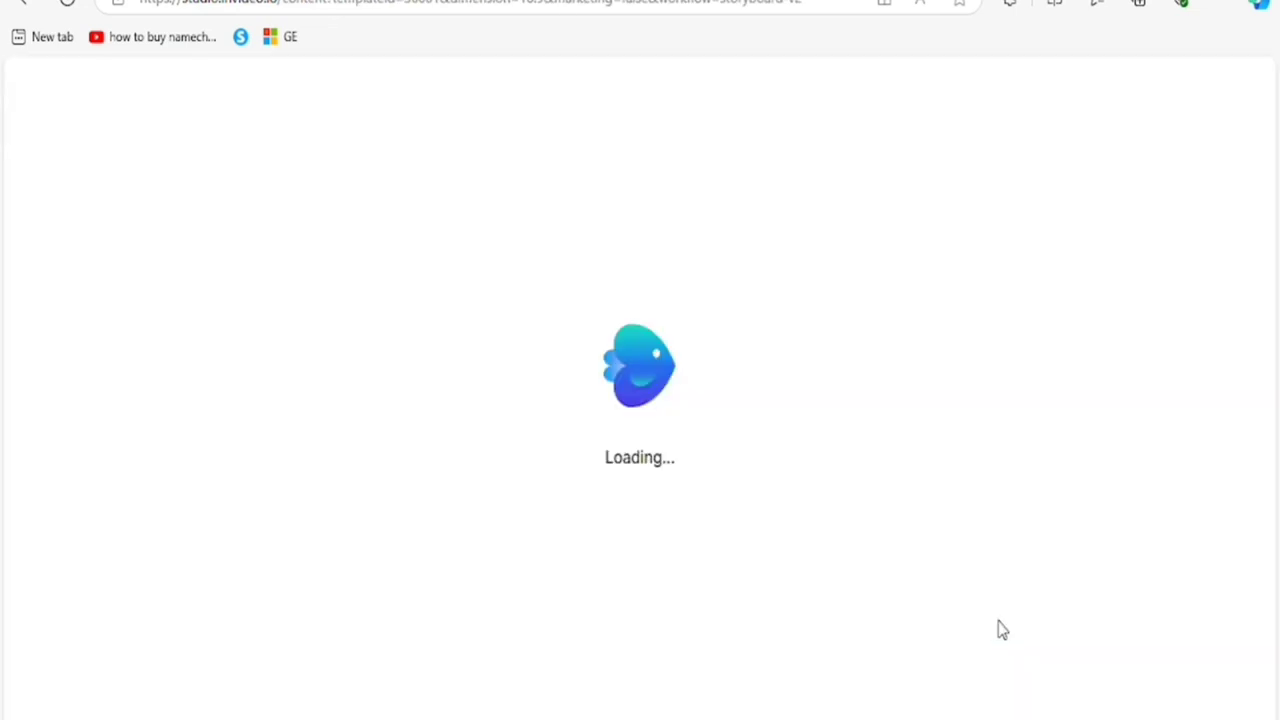
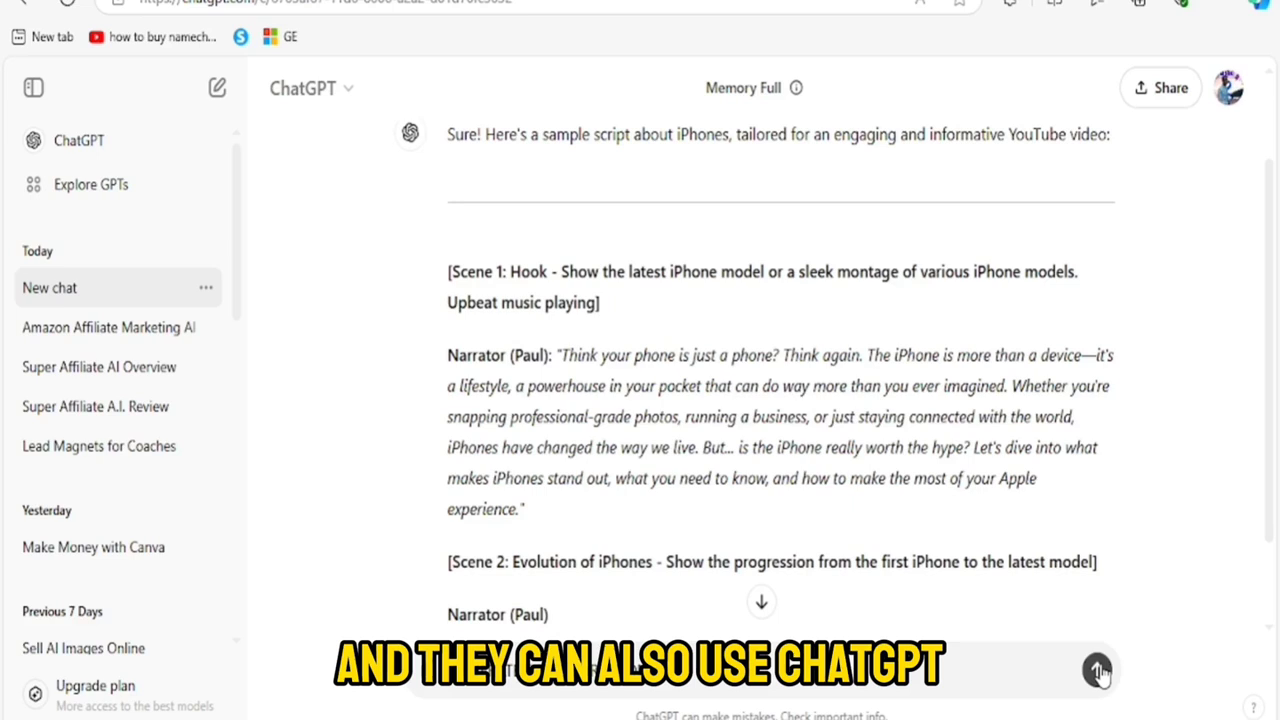
# Ask ChatGPT to "GENERATE TITLES FOR IPHONES" and copy the title "Is the iPhone Really Worth the Hype? A Deep Dive Into Its Best Features"
pyautogui.click(1098, 670)
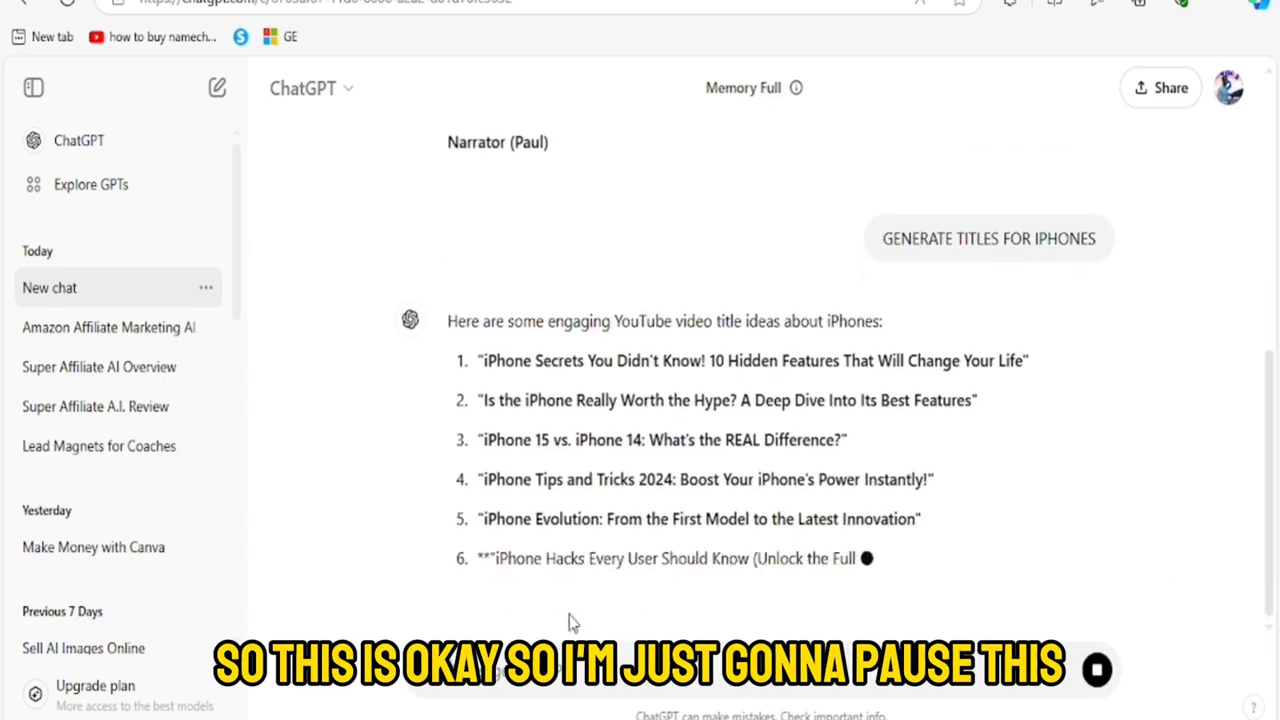
pyautogui.click(1095, 670)
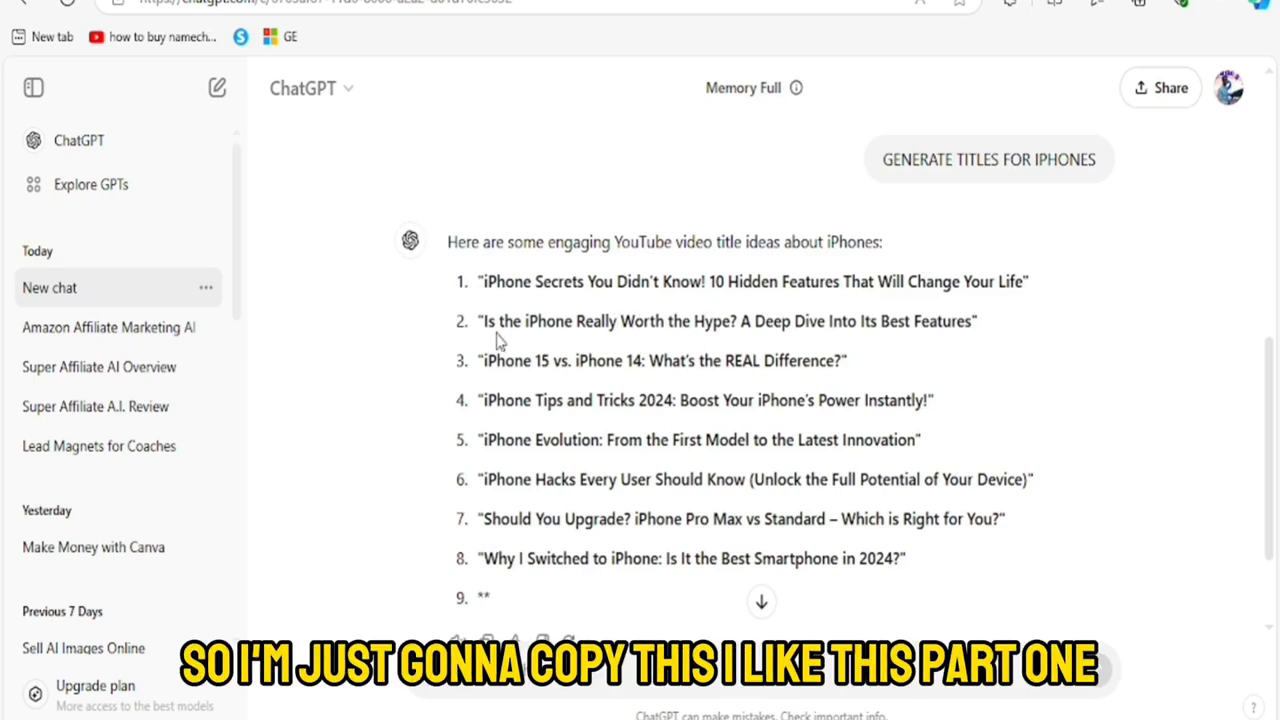
pyautogui.moveTo(483, 321); pyautogui.dragTo(982, 340)
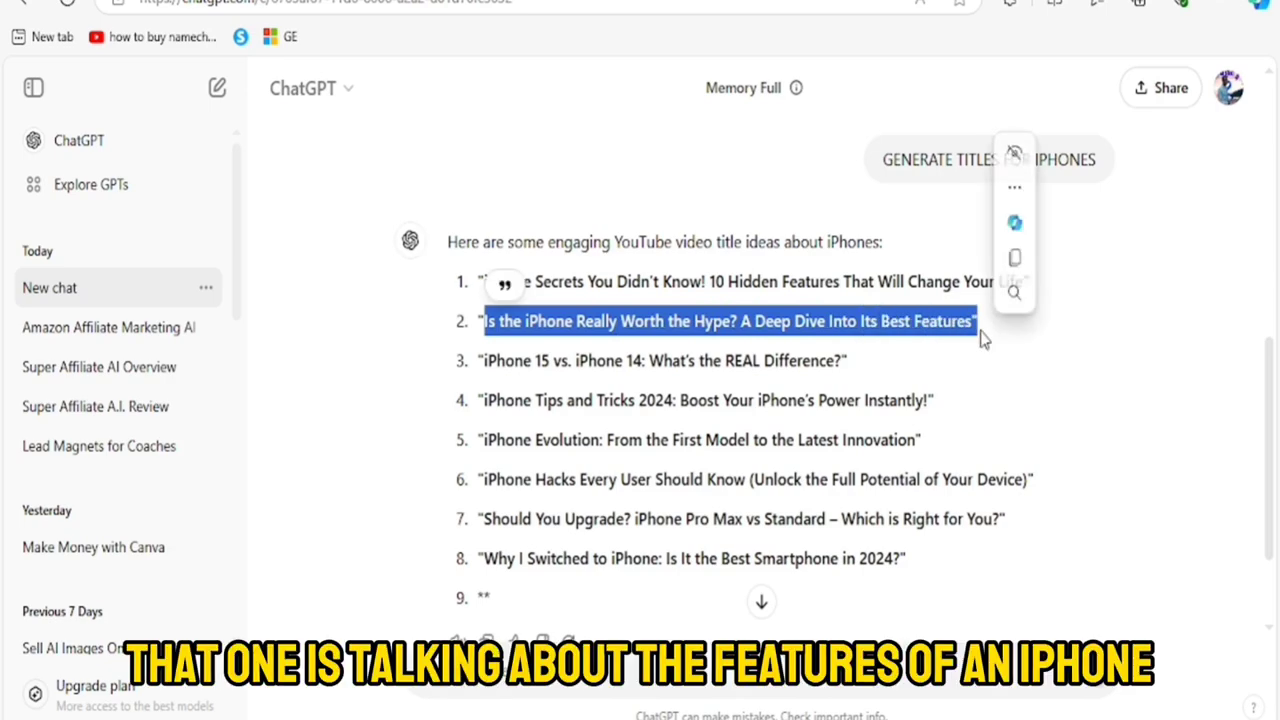
pyautogui.rightClick(982, 338)
pyautogui.click(907, 350)
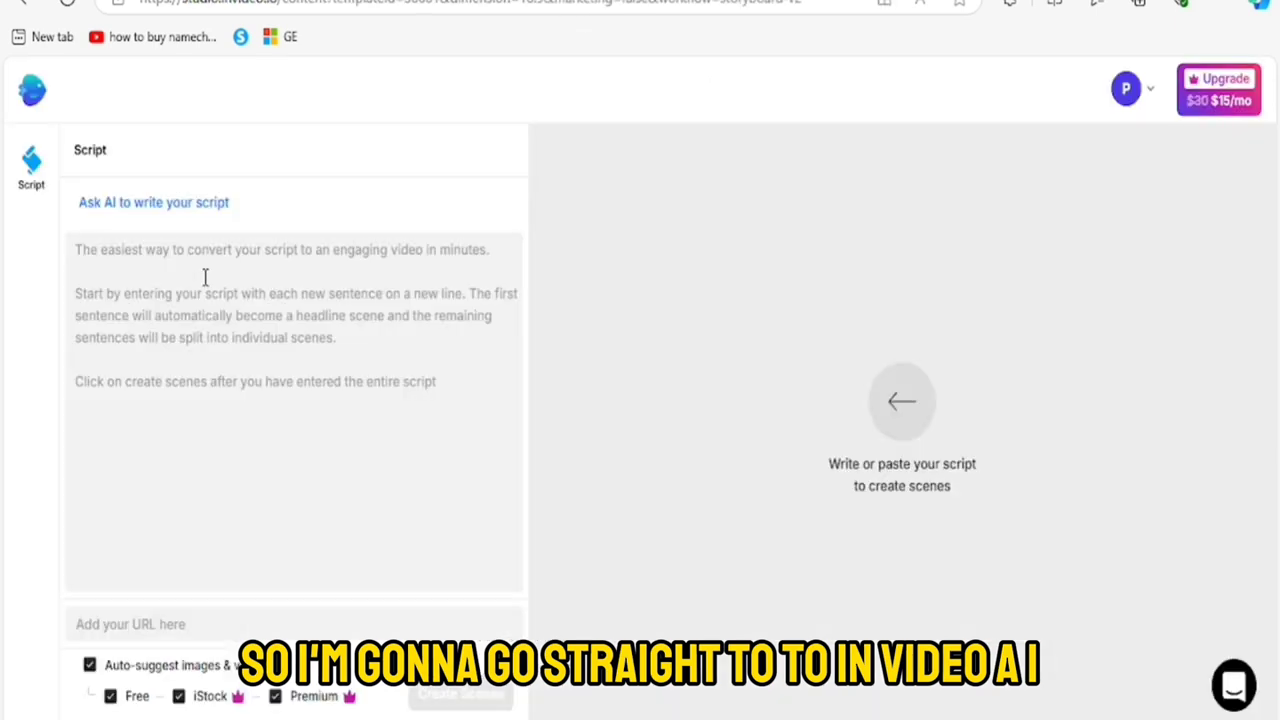
# Switch to invideo Studio, paste the copied iPhone title as the AI script prompt and try to generate the script
pyautogui.click(106, 204)
pyautogui.click(110, 202)
pyautogui.rightClick(110, 202)
pyautogui.click(160, 372)
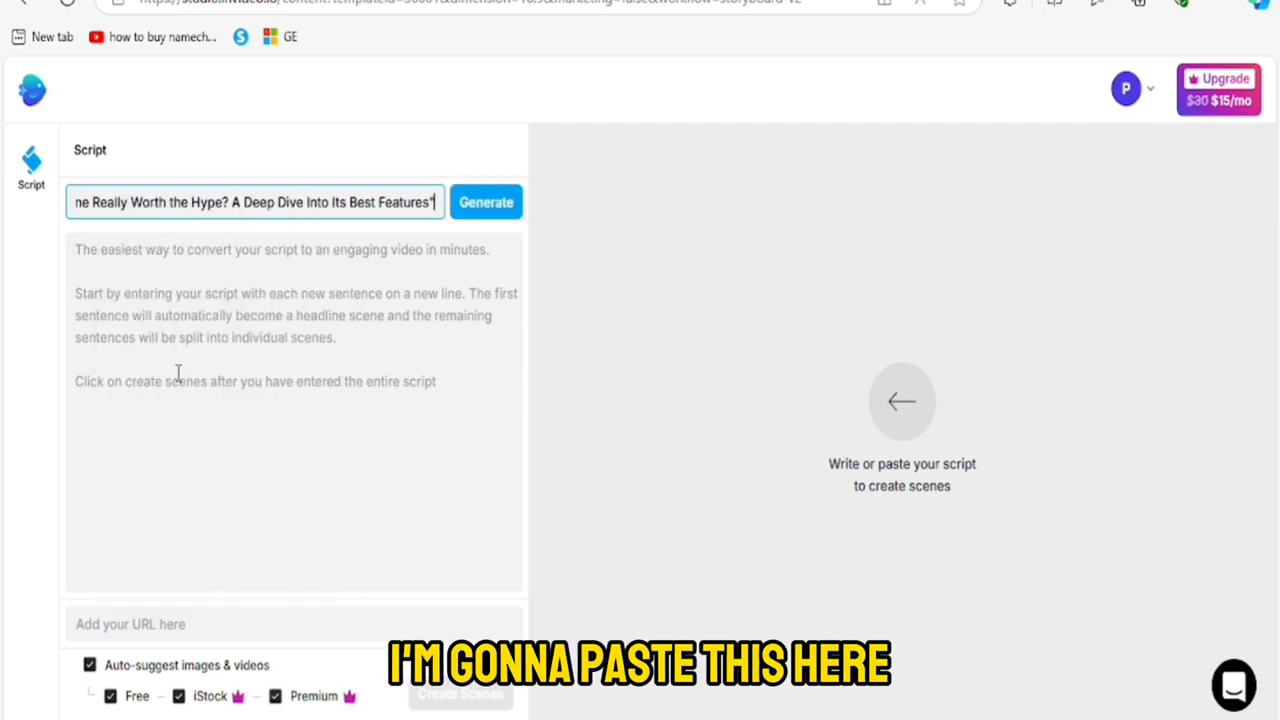
pyautogui.click(484, 202)
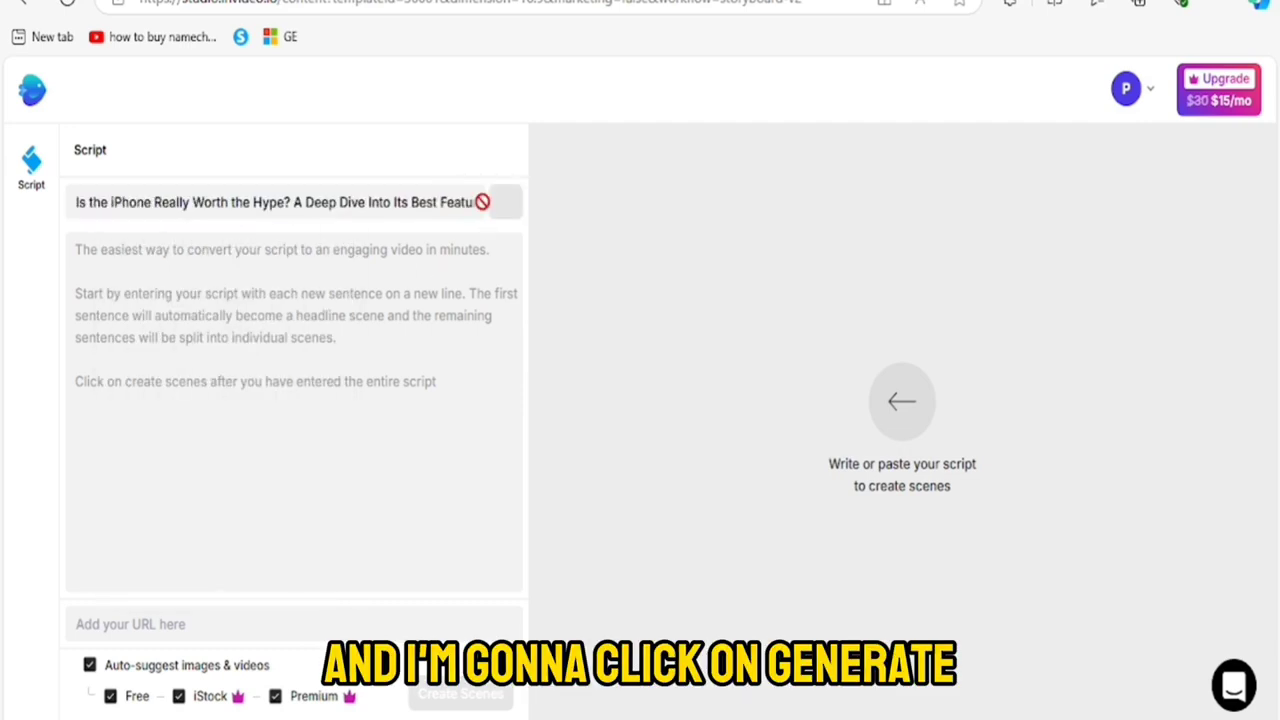
pyautogui.click(485, 210)
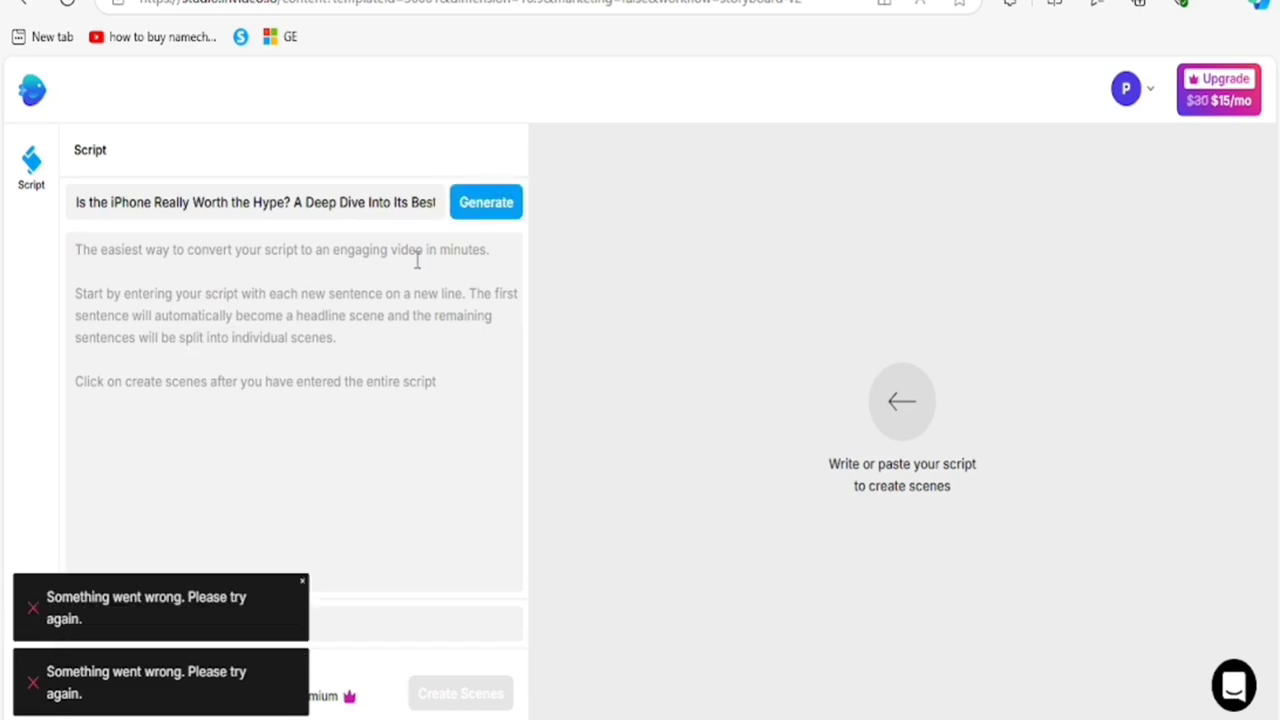
pyautogui.click(286, 283)
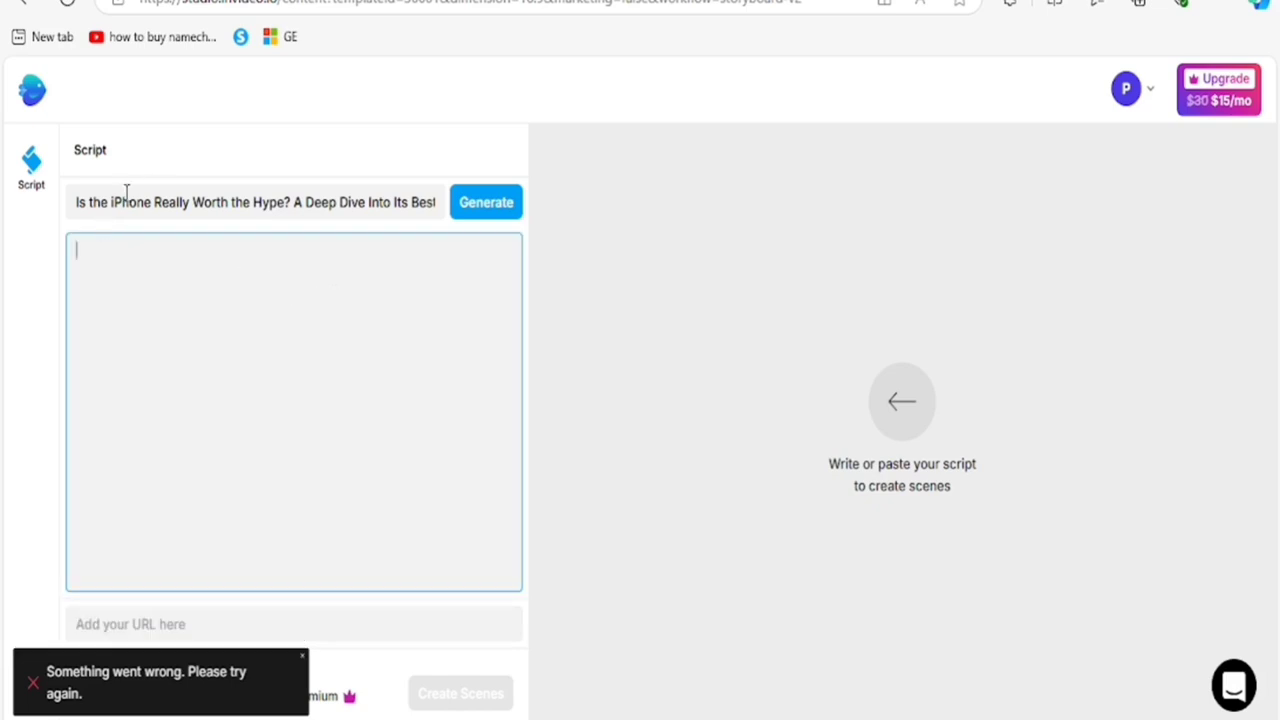
# Shorten the AI script prompt to "Is the iPhone Really Worth the Hype?", generate the script and look through it
pyautogui.click(402, 200)
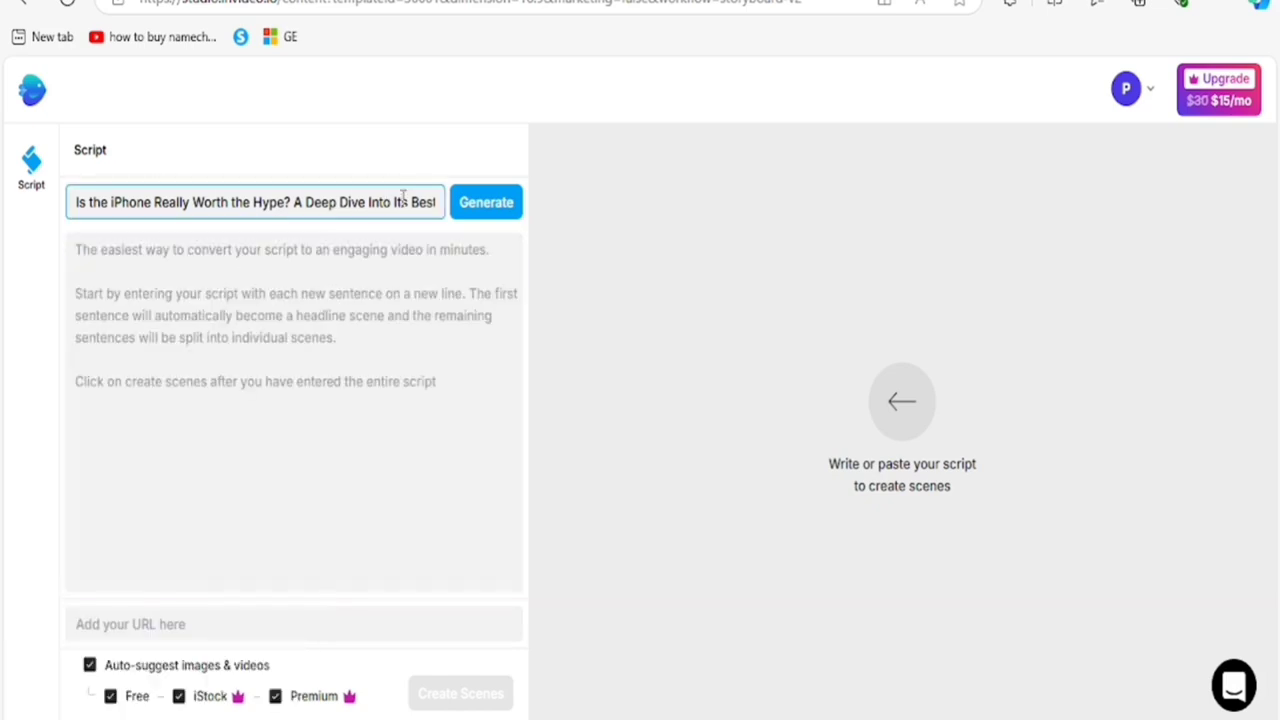
pyautogui.write('Features')
pyautogui.press('BackSpace')
pyautogui.press('BackSpace')
pyautogui.press('BackSpace')
pyautogui.press('BackSpace')
pyautogui.press('BackSpace')
pyautogui.press('BackSpace')
pyautogui.press('BackSpace')
pyautogui.press('BackSpace')
pyautogui.press('BackSpace')
pyautogui.press('BackSpace')
pyautogui.press('BackSpace')
pyautogui.press('BackSpace')
pyautogui.press('BackSpace')
pyautogui.press('BackSpace')
pyautogui.press('BackSpace')
pyautogui.press('BackSpace')
pyautogui.press('BackSpace')
pyautogui.press('BackSpace')
pyautogui.press('BackSpace')
pyautogui.press('BackSpace')
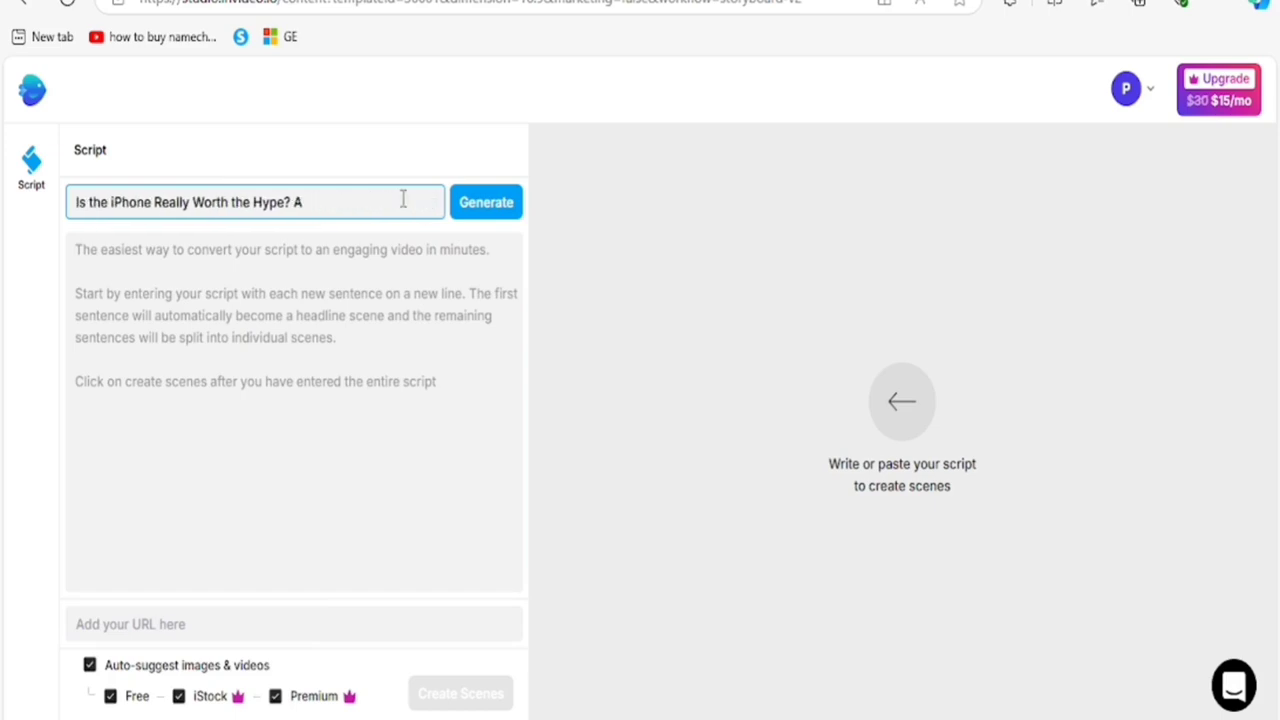
pyautogui.press('BackSpace')
pyautogui.click(486, 202)
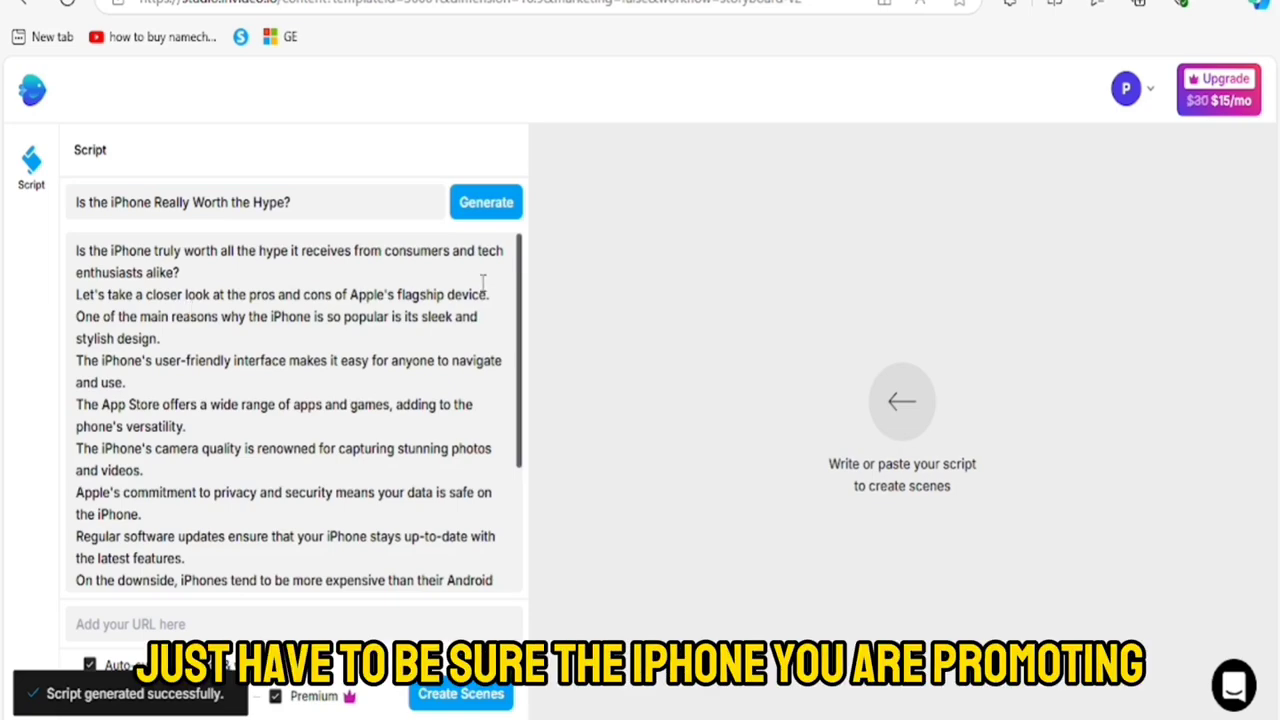
pyautogui.moveTo(520, 300); pyautogui.dragTo(514, 272)
pyautogui.scroll(-2, 509, 400)
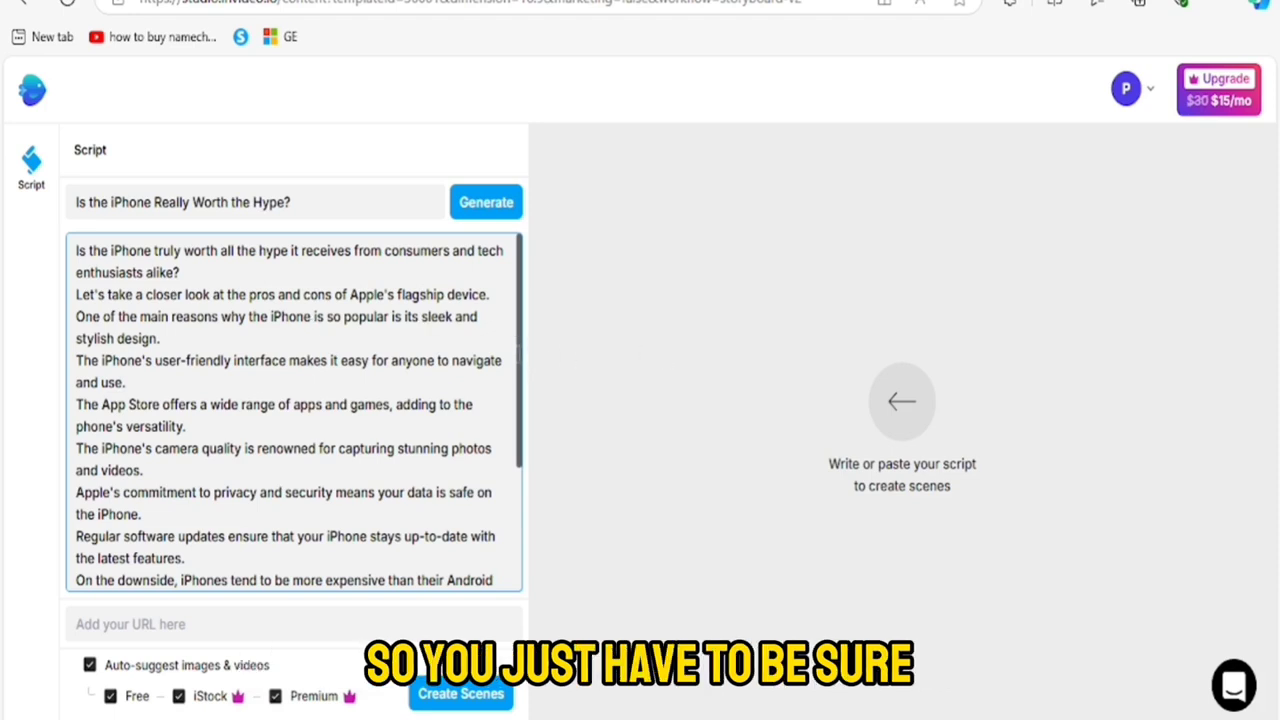
# Trim the generated script to its first three sentences, ending at "sleek and stylish design.", and create the scenes from it
pyautogui.scroll(-4, 510, 495)
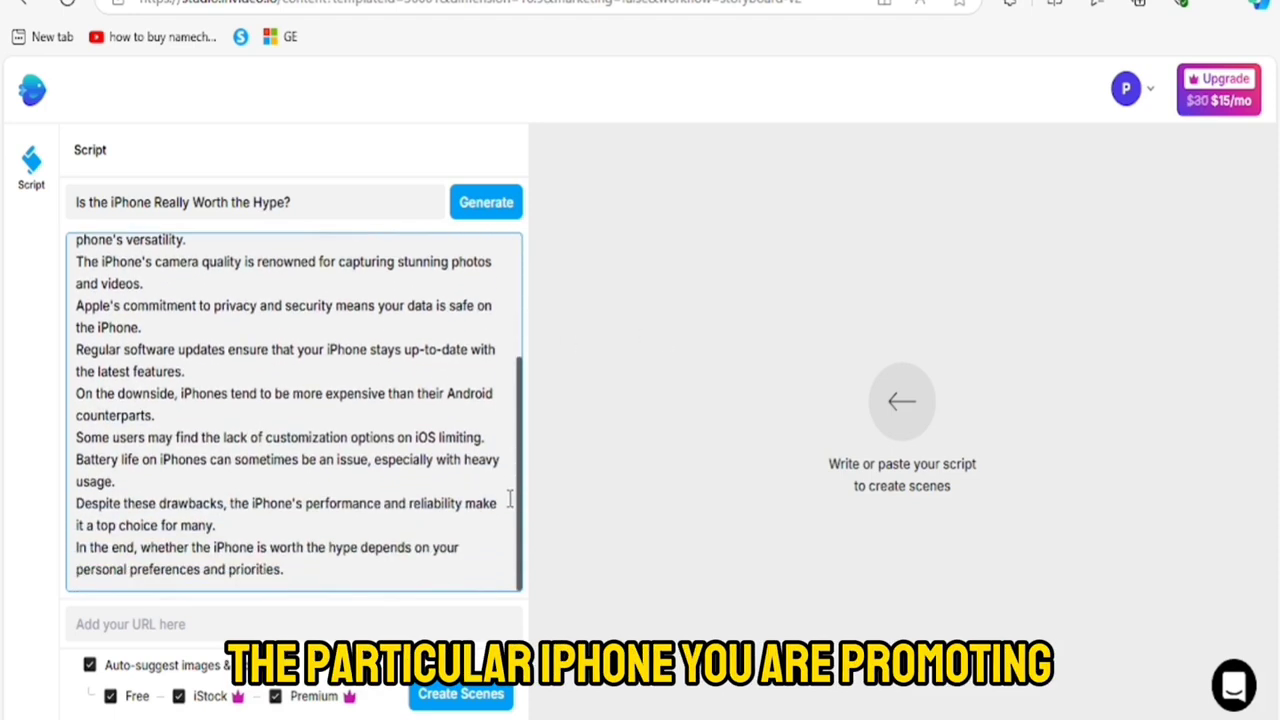
pyautogui.scroll(4, 510, 450)
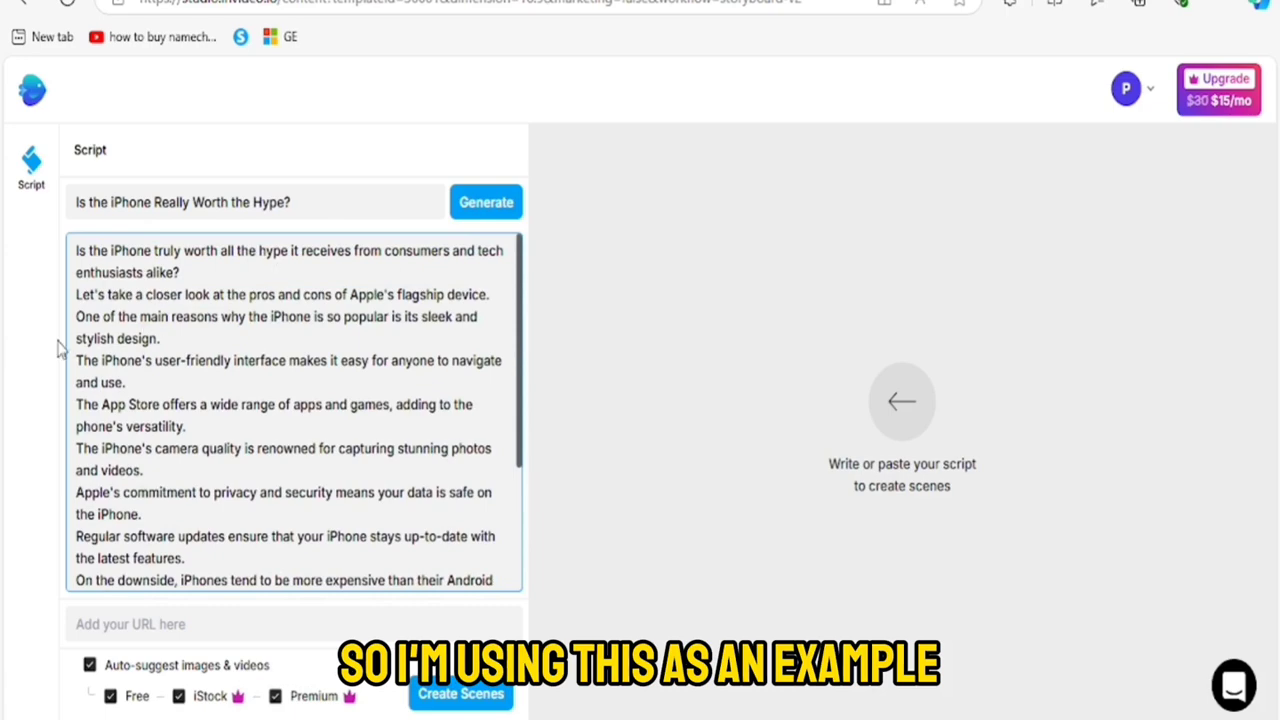
pyautogui.moveTo(73, 360); pyautogui.dragTo(537, 580)
pyautogui.press('BackSpace')
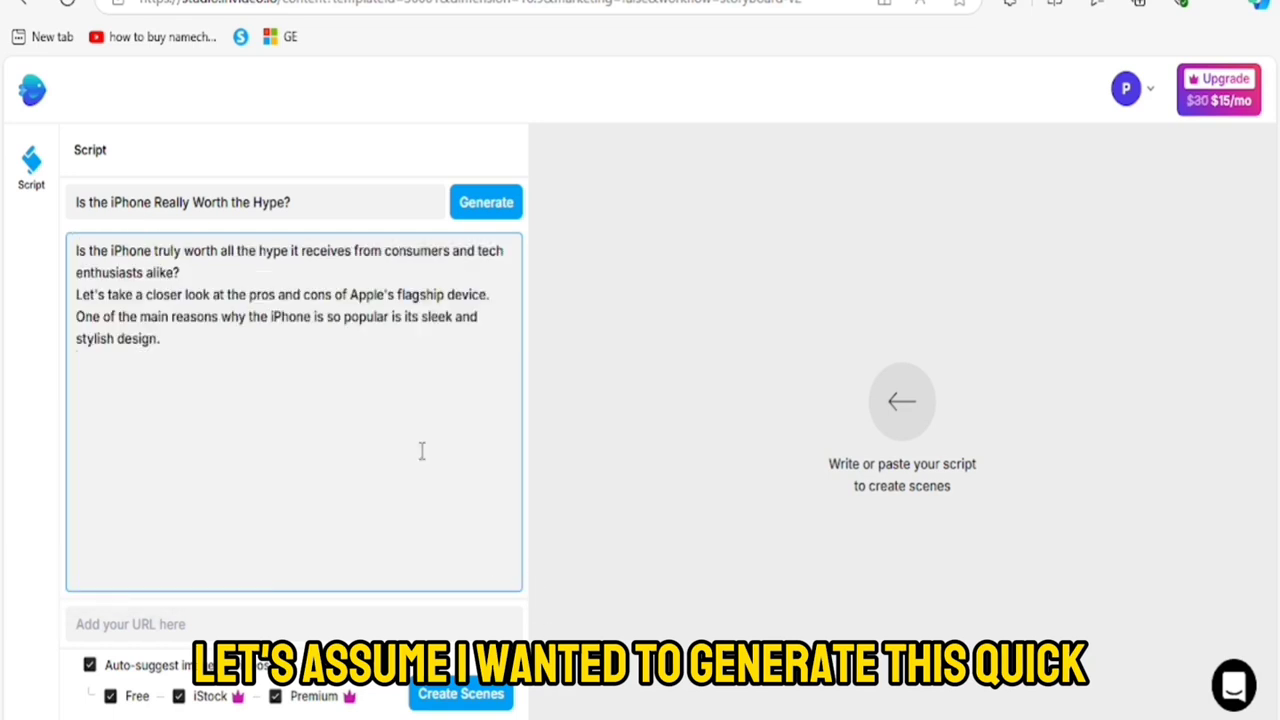
pyautogui.click(455, 696)
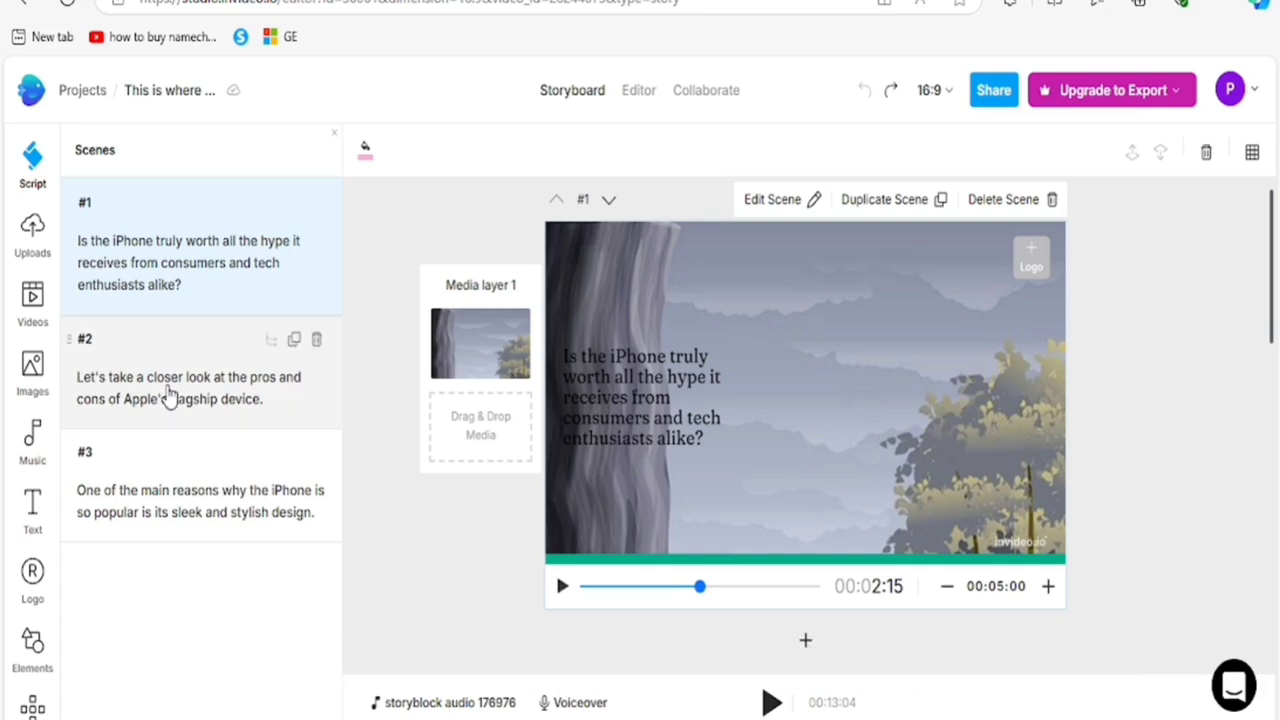
# Open scene #2 and select its text block "Let's take a closer look at the pros and cons of Apple's flagship device."
pyautogui.click(137, 395)
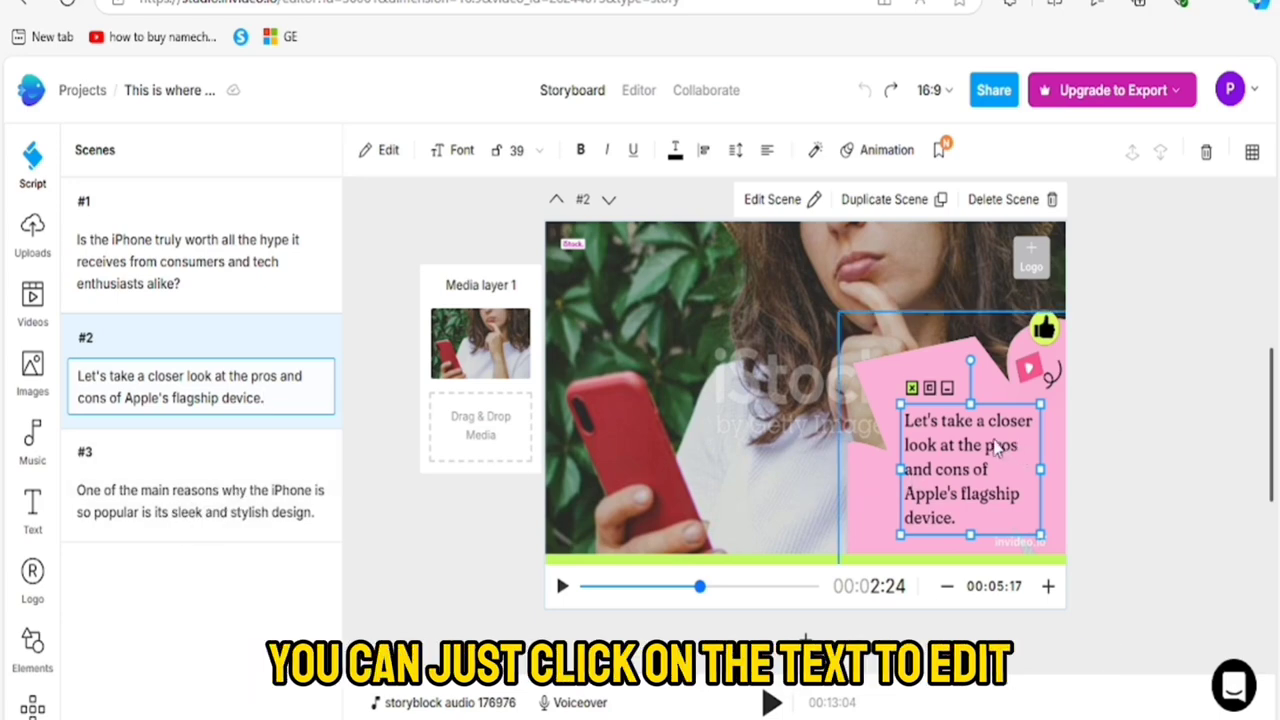
pyautogui.click(962, 458)
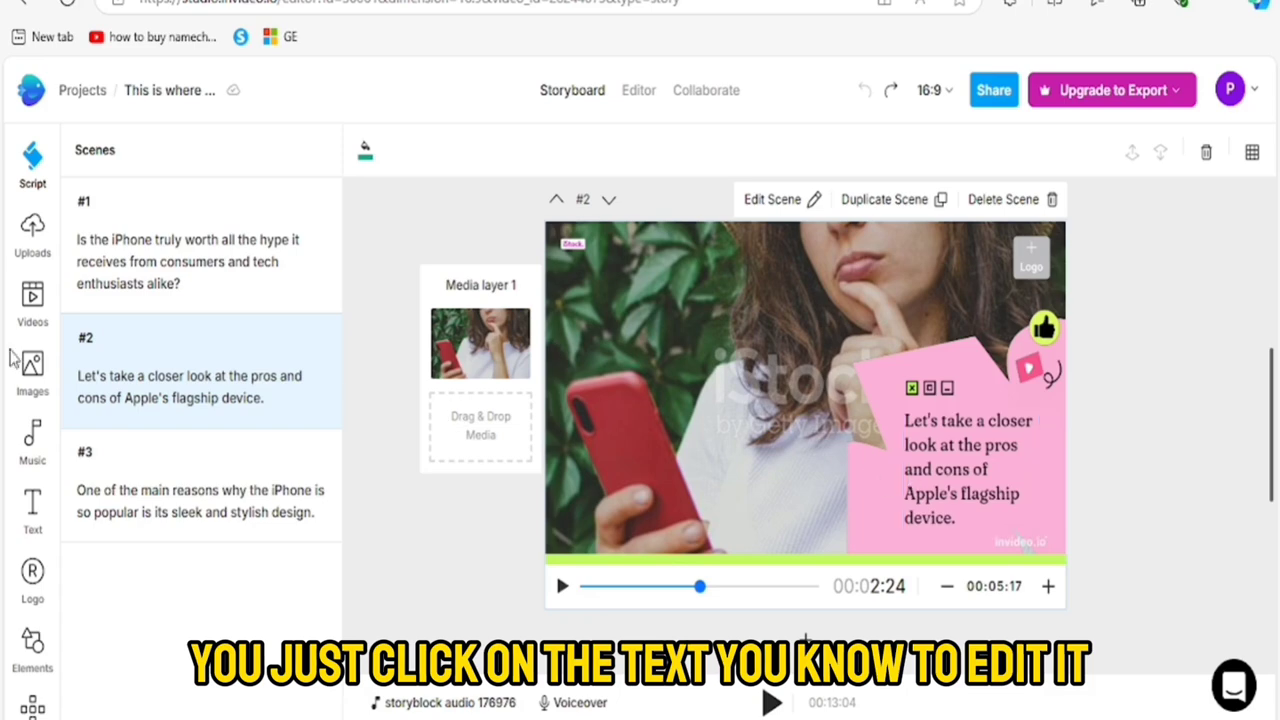
pyautogui.click(962, 426)
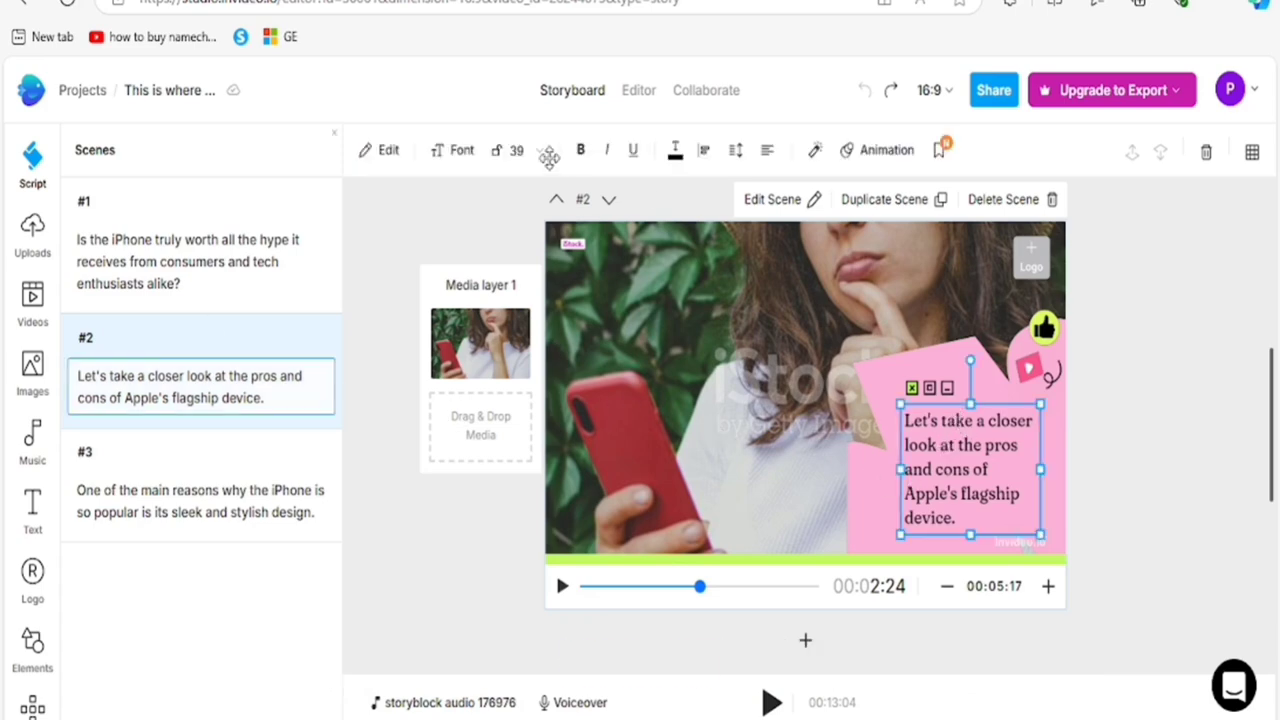
# Try to erase the last characters of scene #2's text in the scene list
pyautogui.click(268, 398)
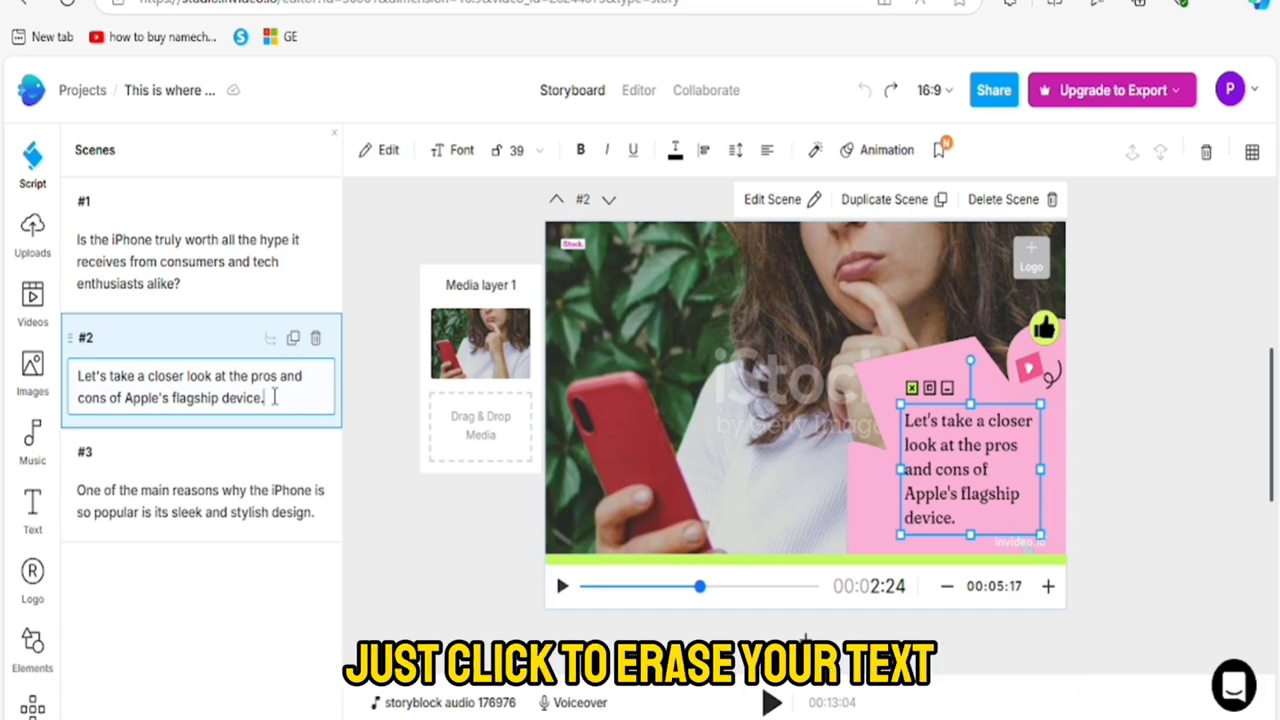
pyautogui.press('BackSpace')
pyautogui.press('BackSpace')
pyautogui.press('BackSpace')
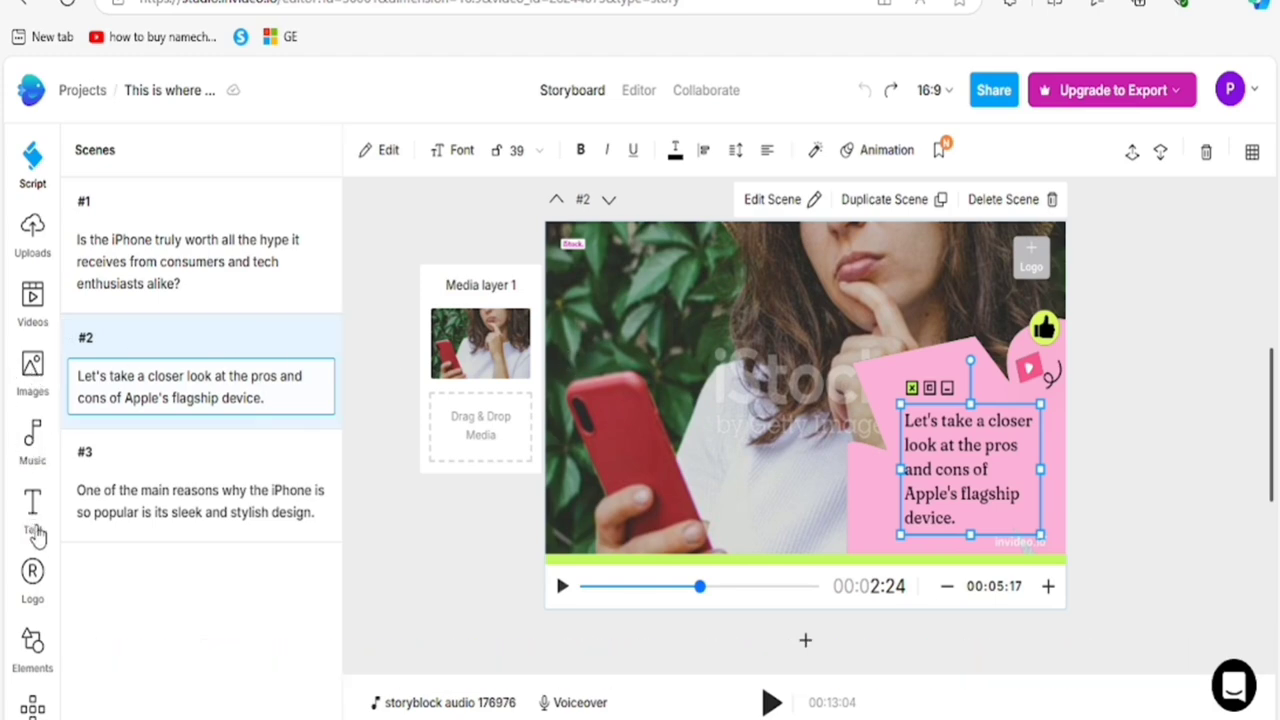
# Edit the selected scene #2 text to remove the final word "device." so it ends with "Apple's flagship"
pyautogui.click(389, 152)
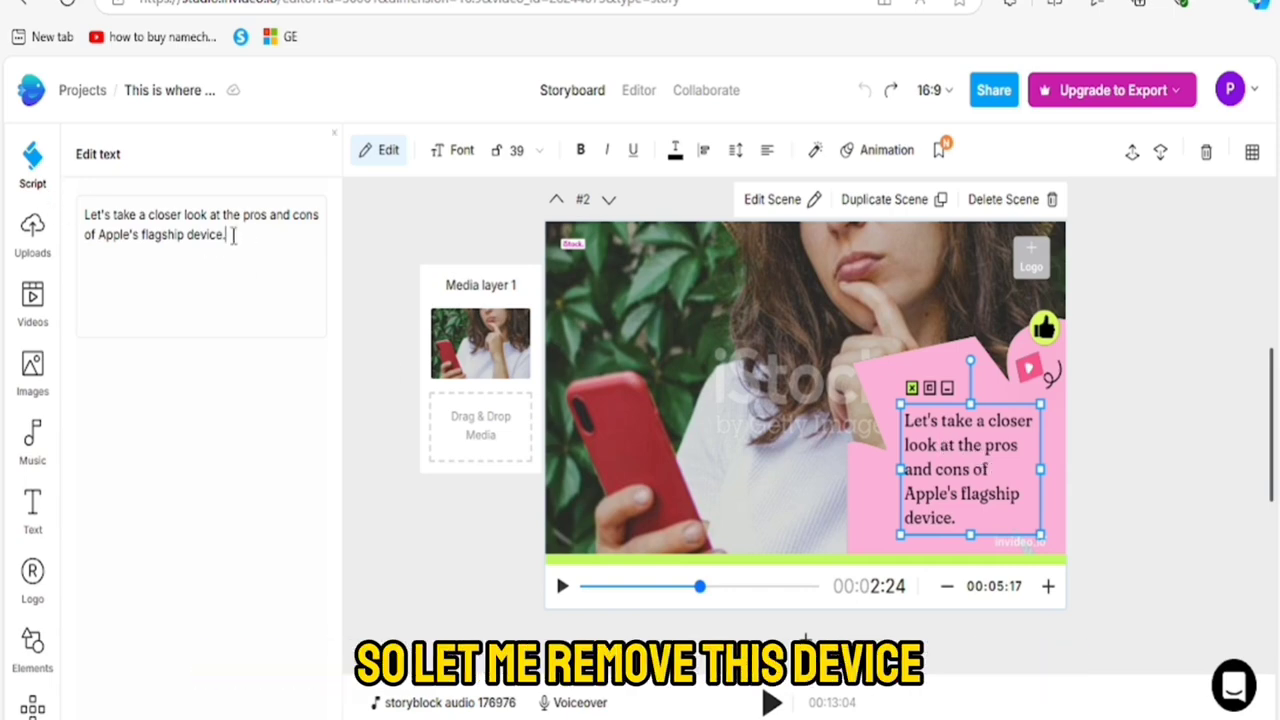
pyautogui.press('BackSpace')
pyautogui.press('BackSpace')
pyautogui.press('BackSpace')
pyautogui.press('BackSpace')
pyautogui.press('BackSpace')
pyautogui.press('BackSpace')
pyautogui.press('BackSpace')
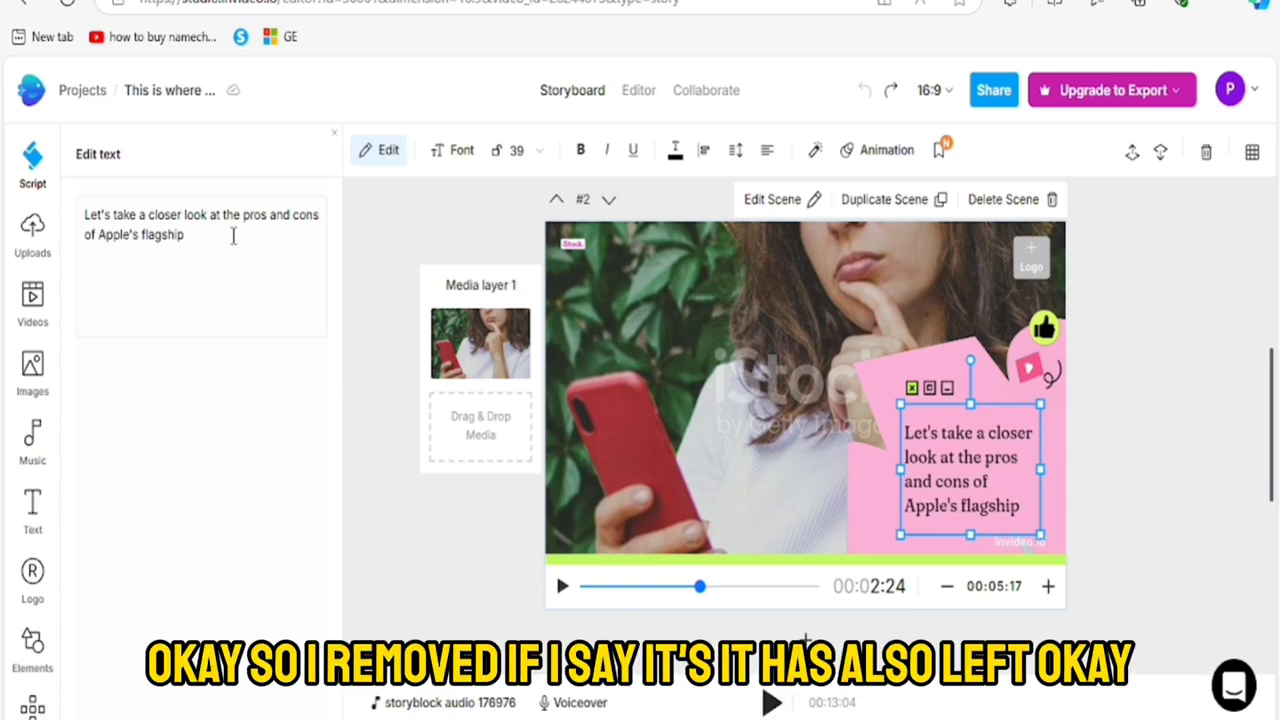